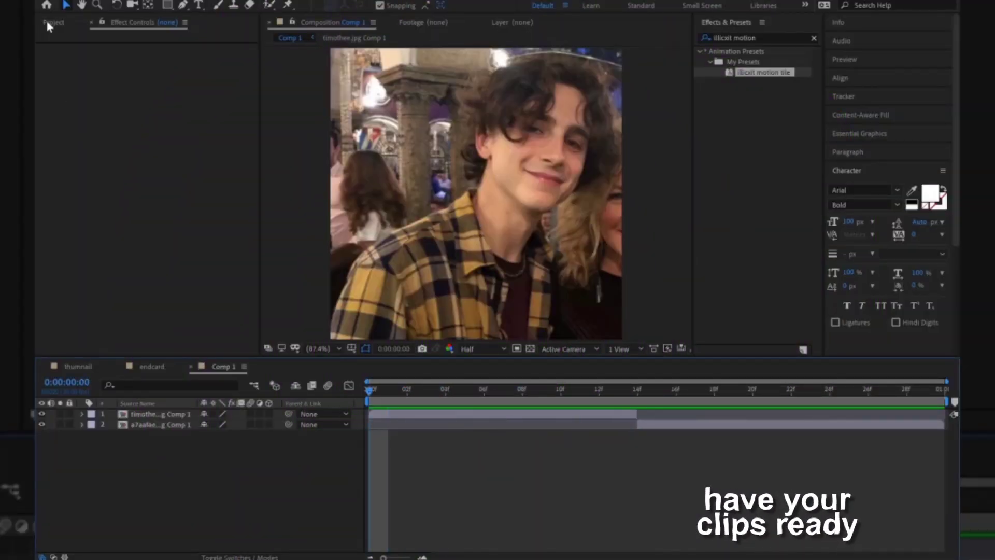
Drag the retro TV PNG from the Project panel into Comp 1 as the top layer above both photo clips
click(55, 23)
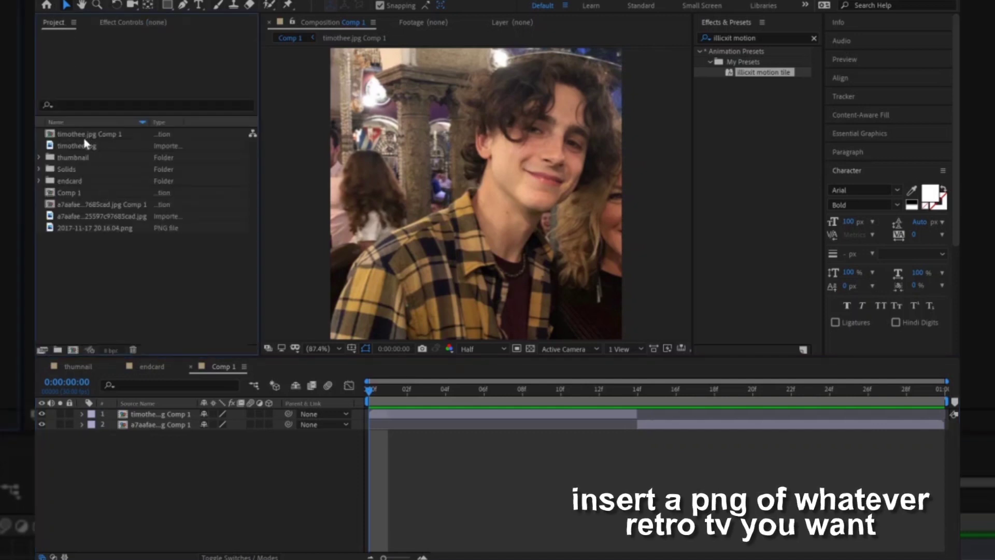
mouse_move(86, 227)
mouse_down()
mouse_move(157, 338)
mouse_move(171, 410)
mouse_up()
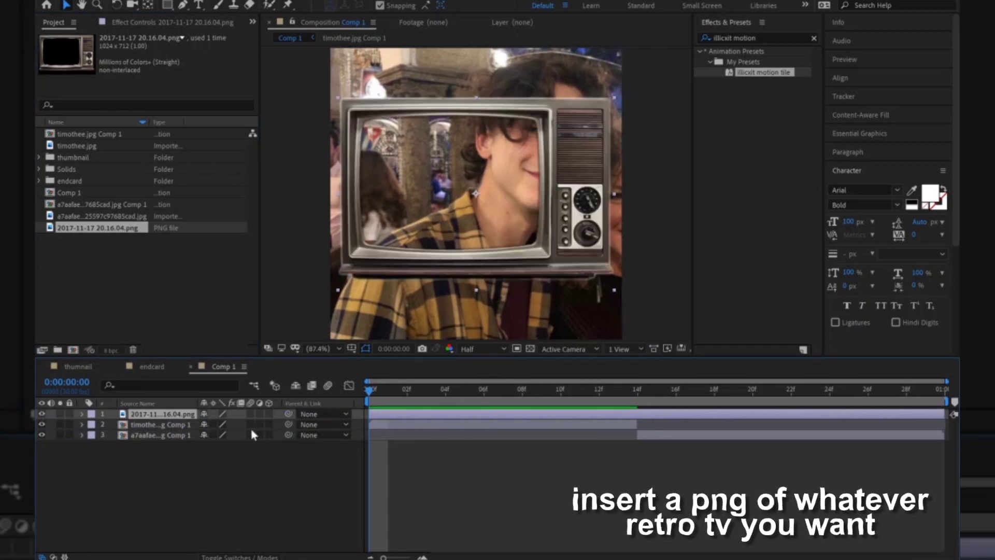
key(s)
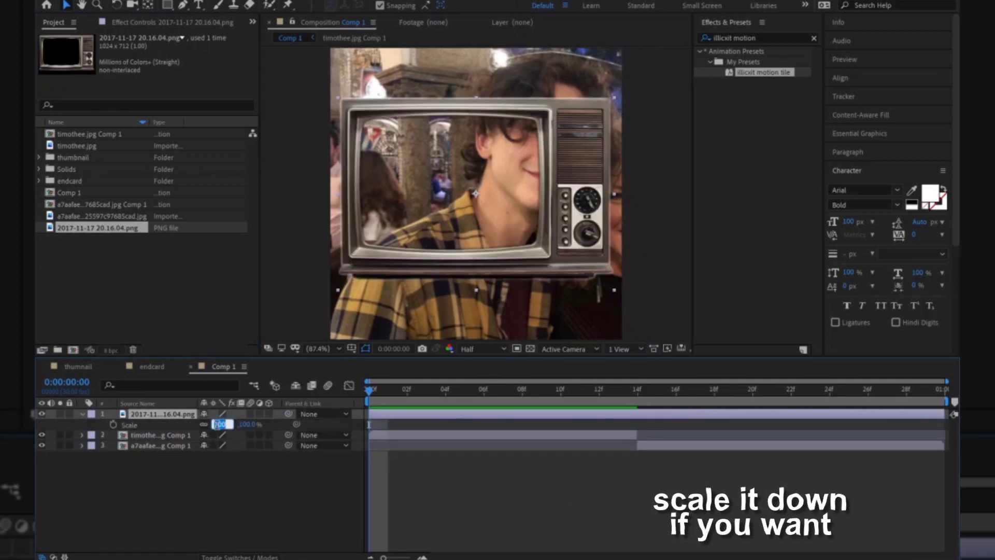
Scale the TV PNG to 80% and apply a Drop Shadow effect to it
text(80.)
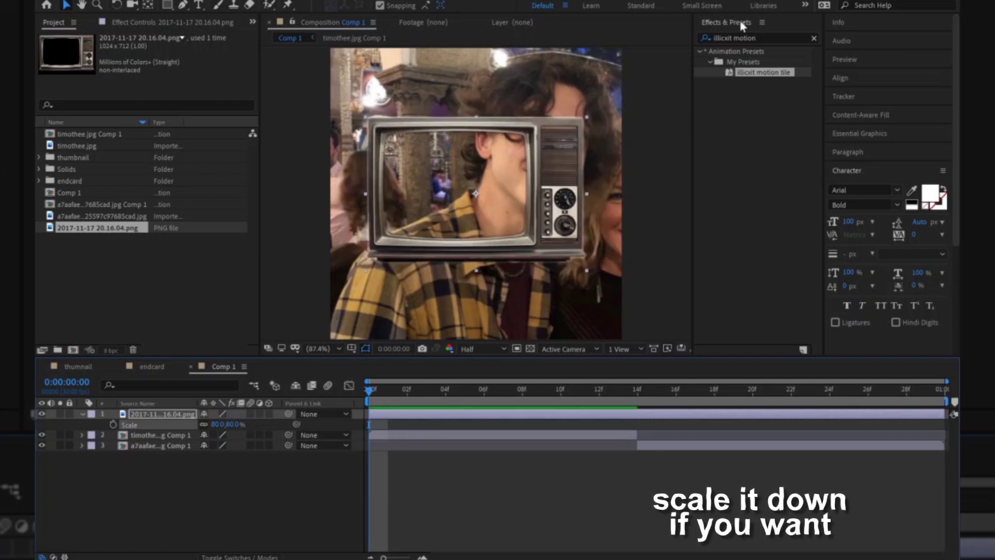
key(ctrl+f)
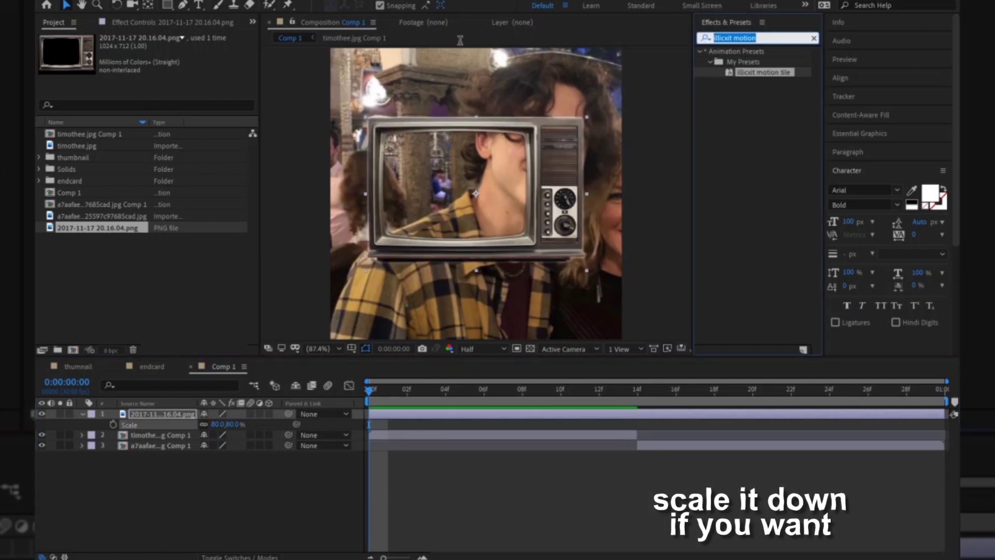
text(drop shadow)
double_click(745, 81)
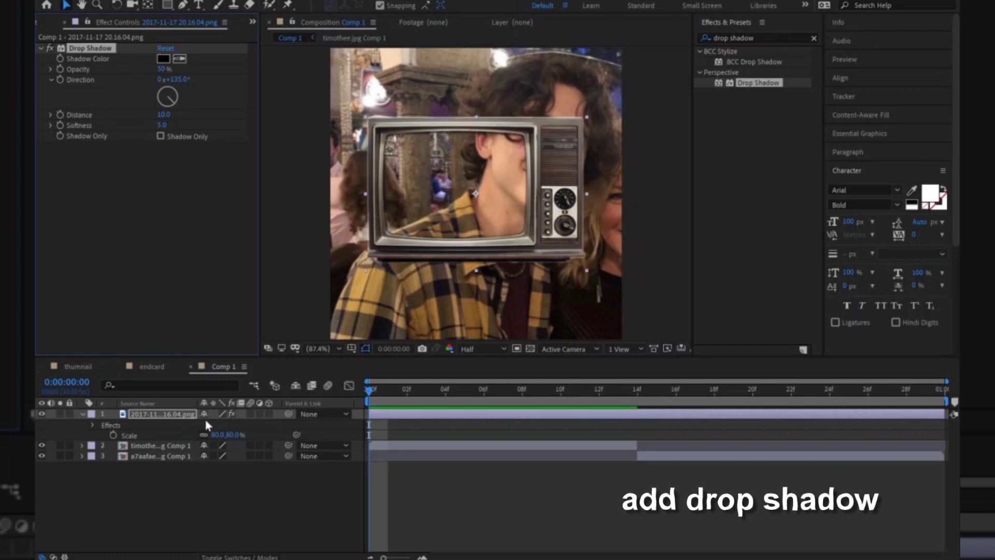
Enable motion blur on both photo clip layers
mouse_move(180, 473)
mouse_down()
mouse_move(255, 421)
mouse_move(249, 440)
mouse_up()
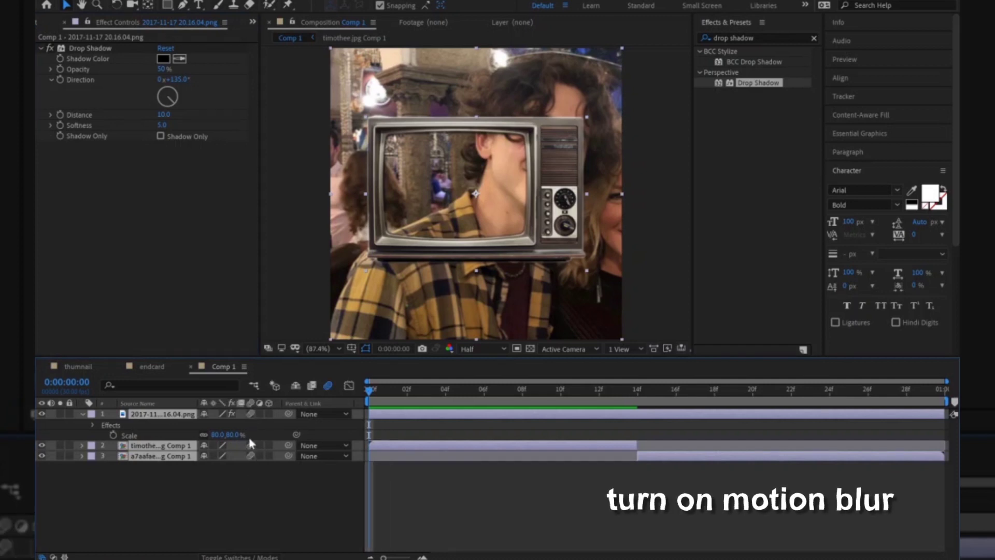
click(183, 491)
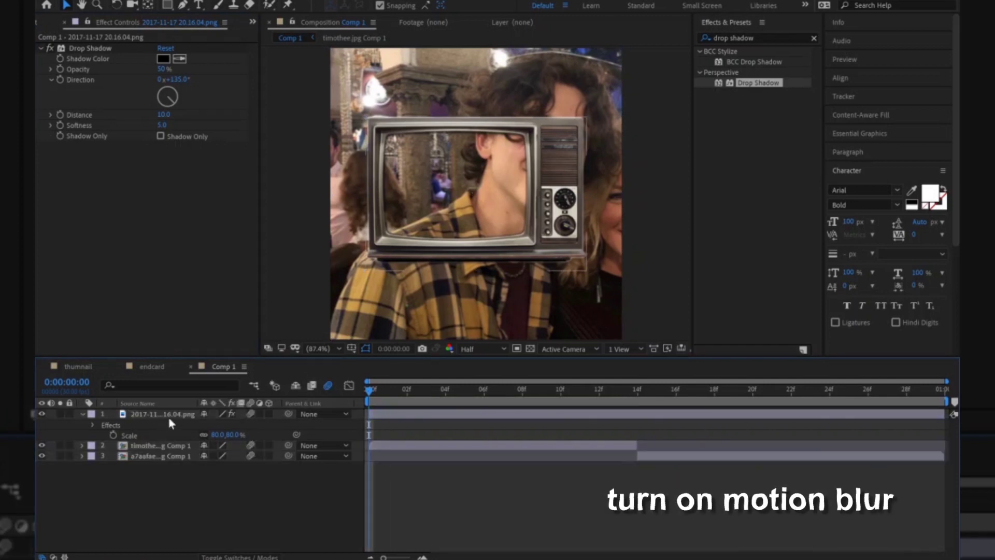
click(165, 446)
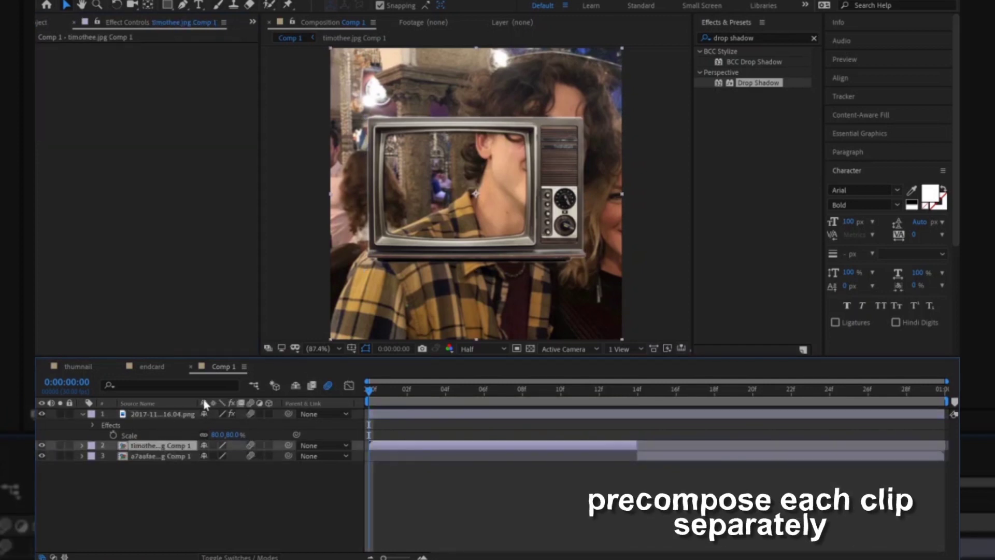
Precompose the first and then the second photo clip, each into its own nested composition
key(ctrl+shift+c)
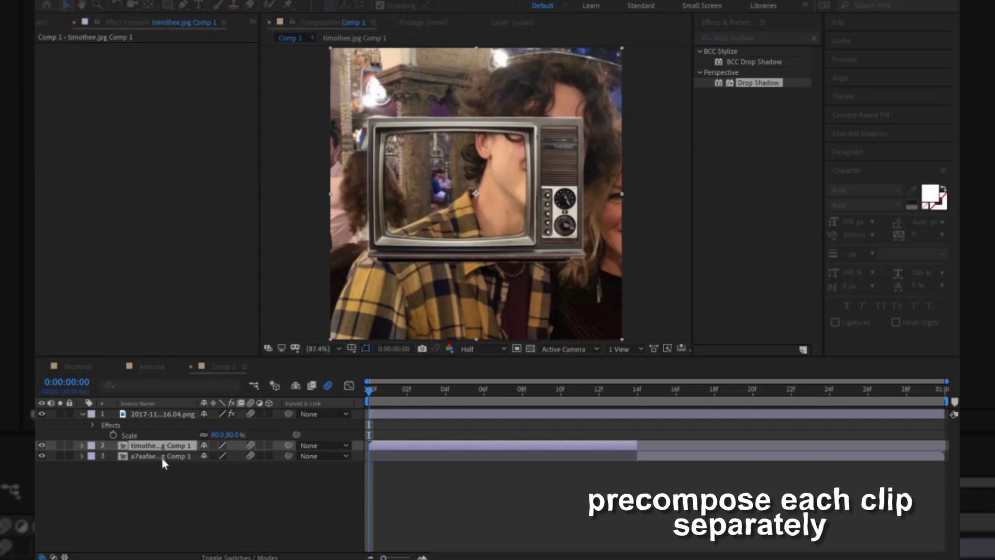
key(Return)
click(160, 457)
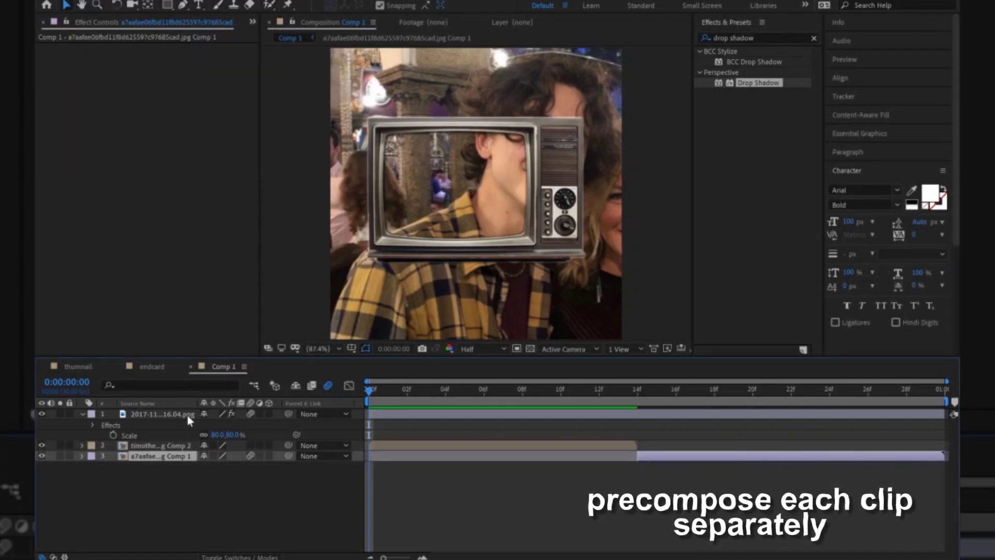
key(ctrl+shift+c)
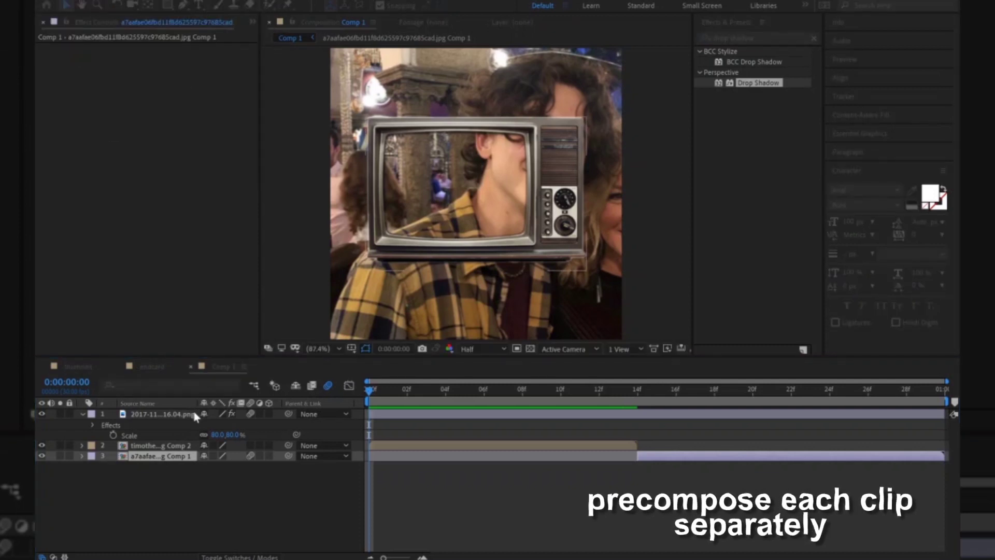
key(Return)
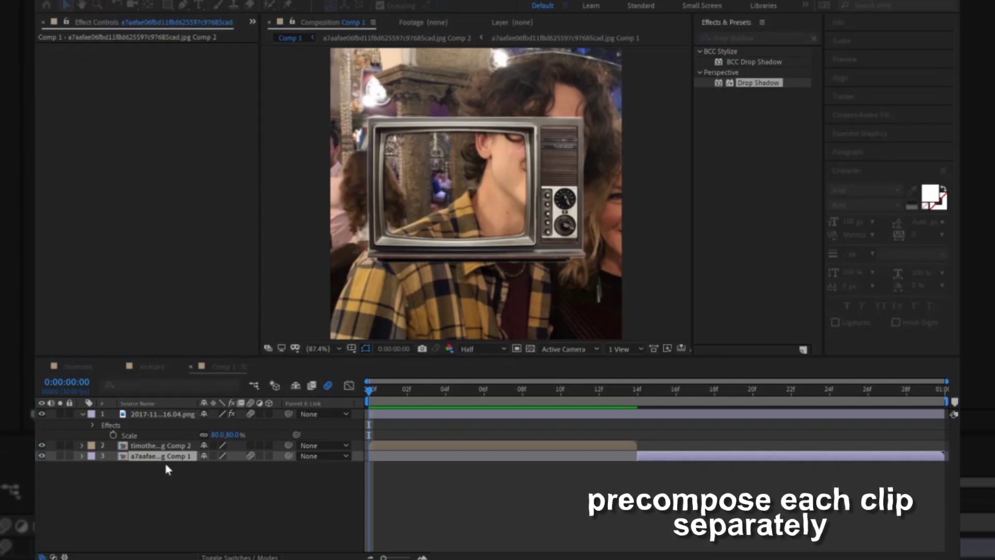
click(160, 447)
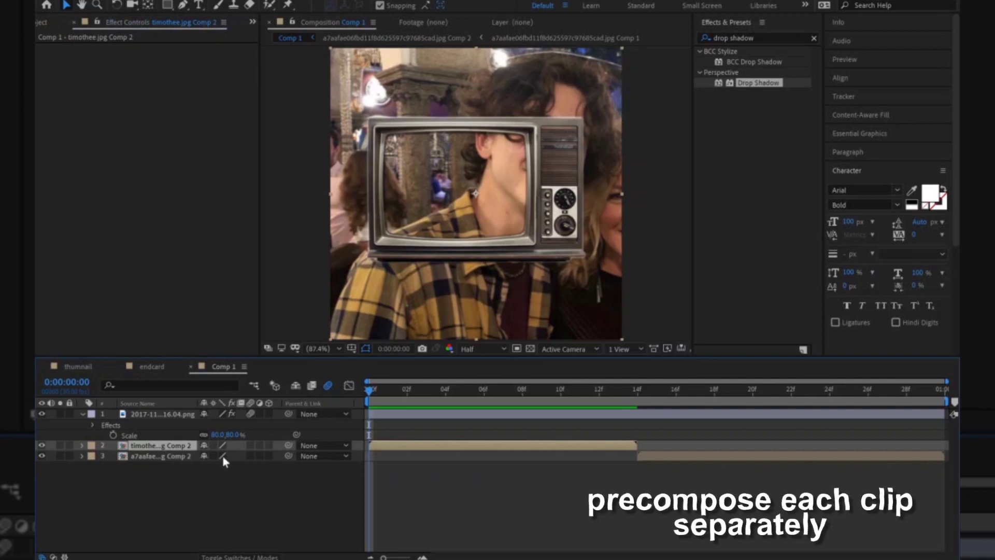
key(s)
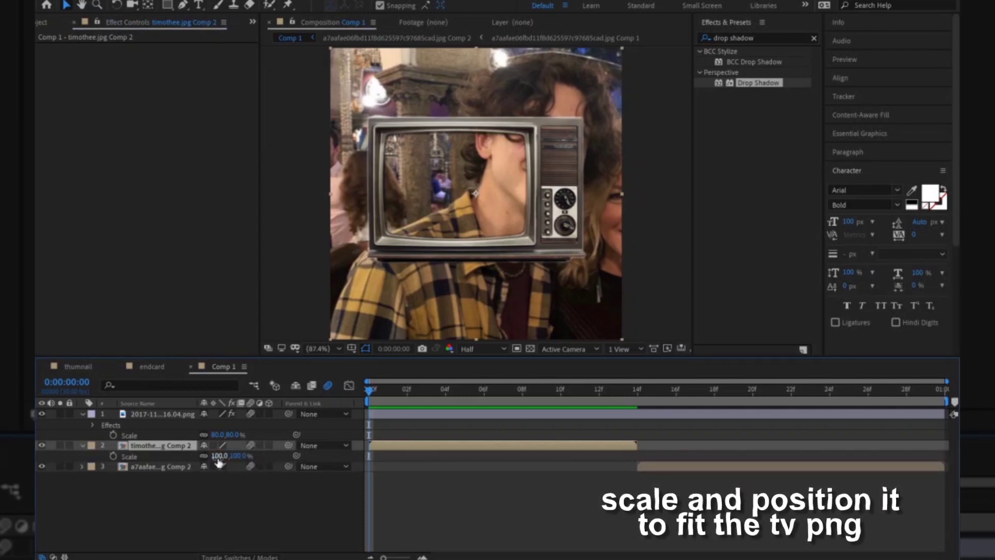
Scale the first photo precomp to 50% so it fits inside the TV
drag(224, 456, 191, 456)
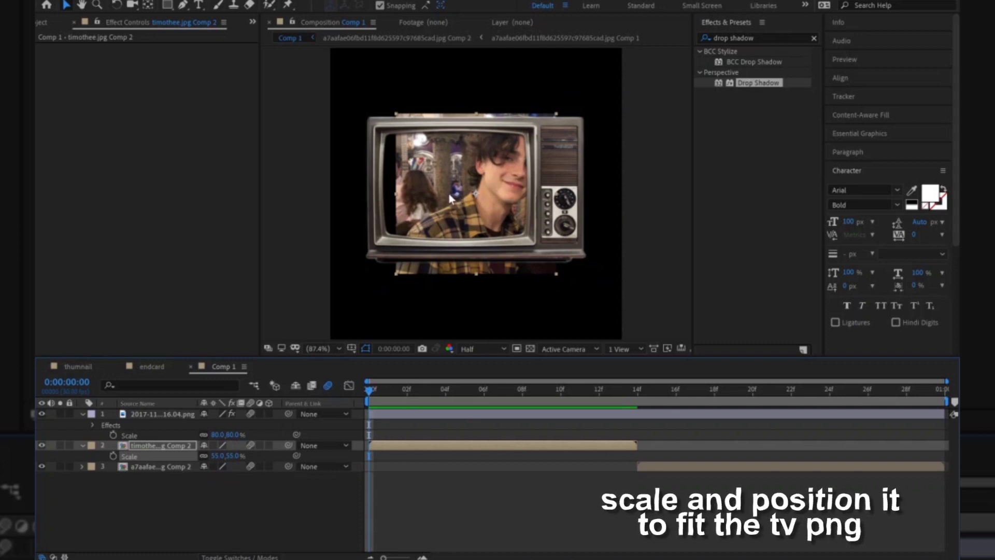
drag(476, 196, 455, 196)
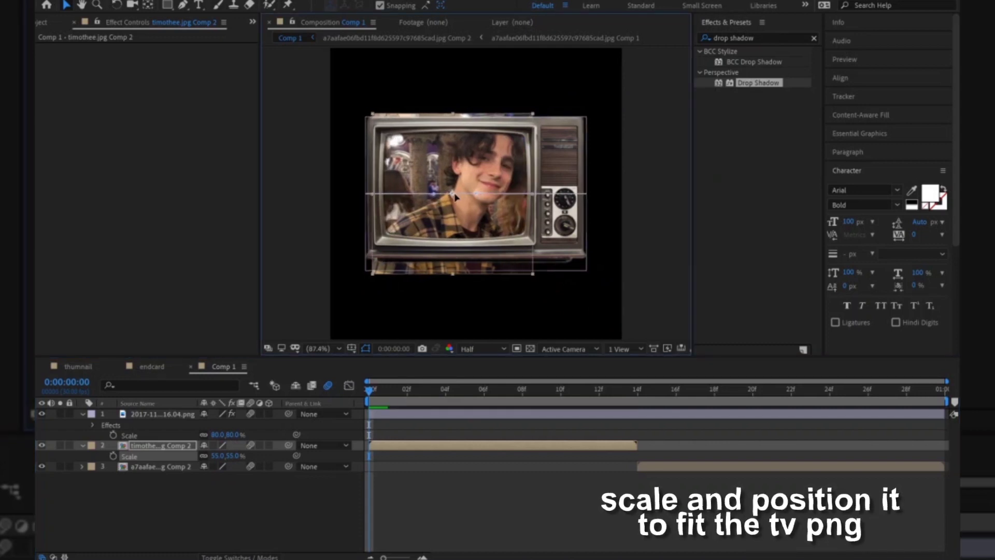
click(216, 456)
text(50)
key(Return)
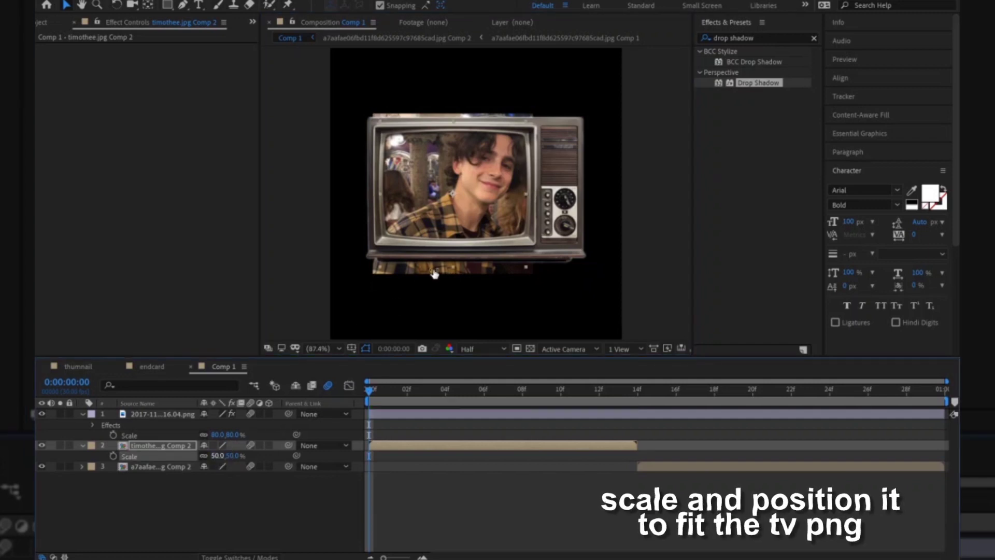
Mask the first photo to the TV screen and position it at 462.2, 564.0
key(p)
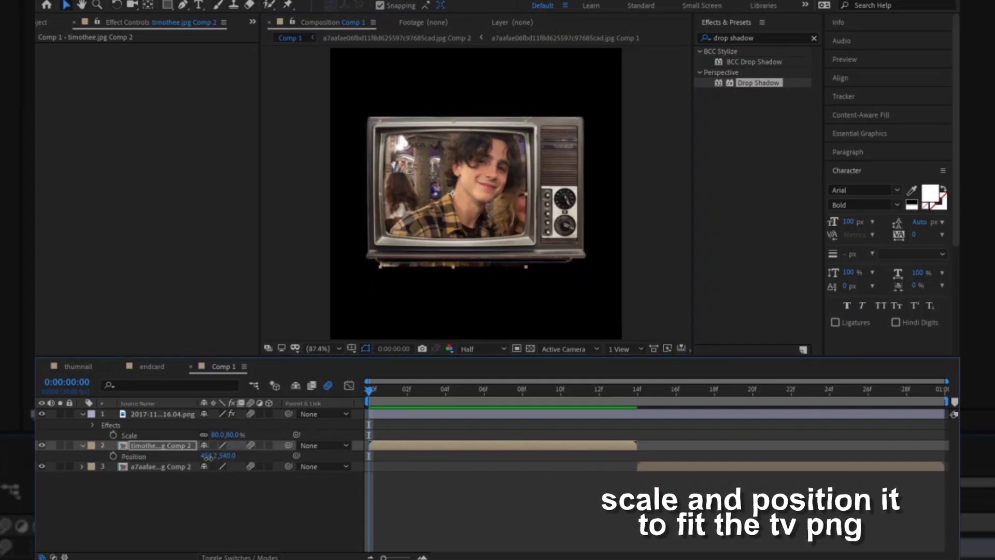
drag(207, 456, 213, 458)
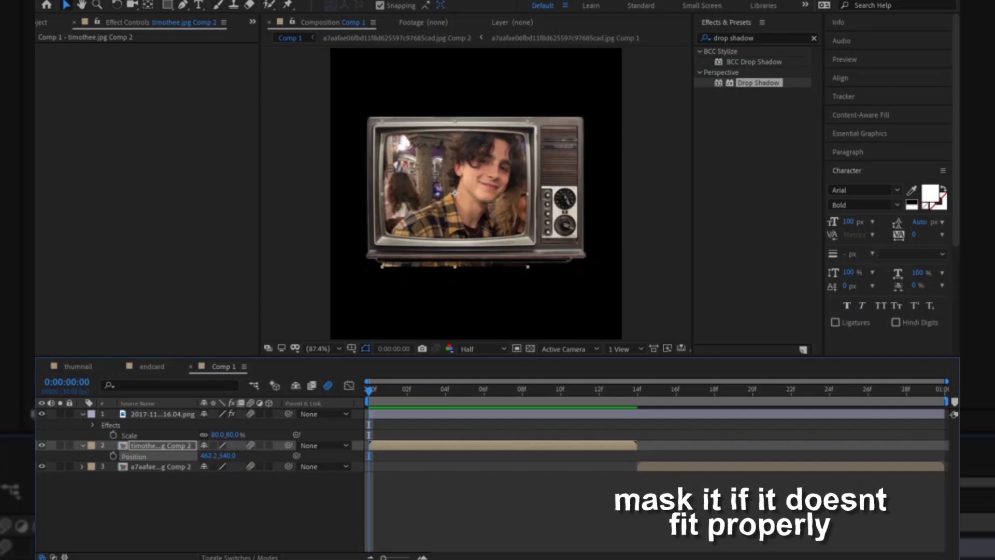
key(q)
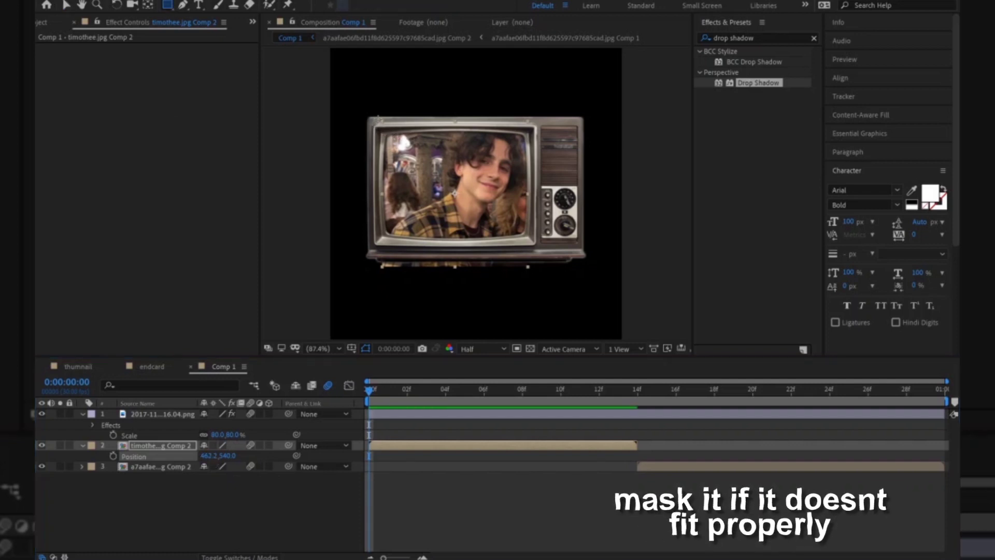
drag(378, 122, 544, 247)
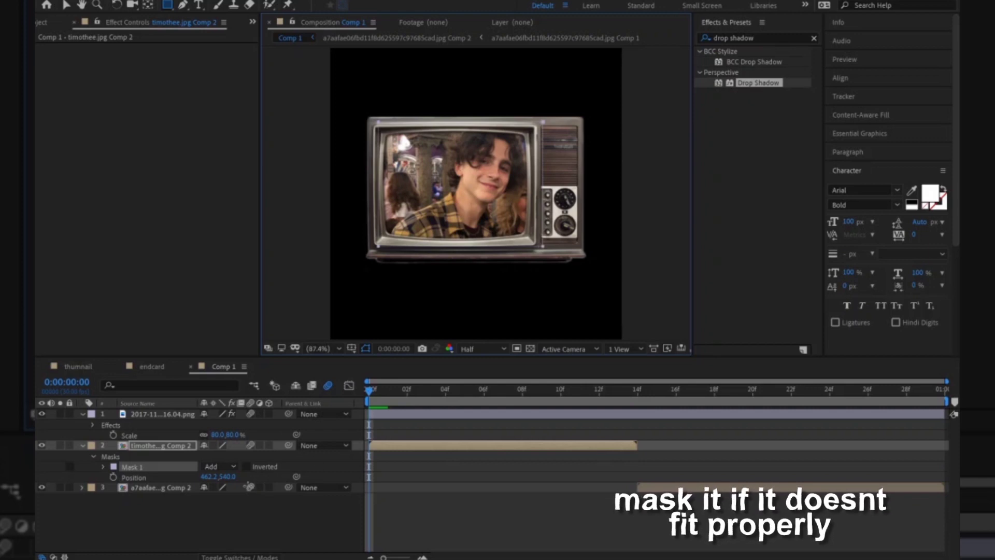
key(p)
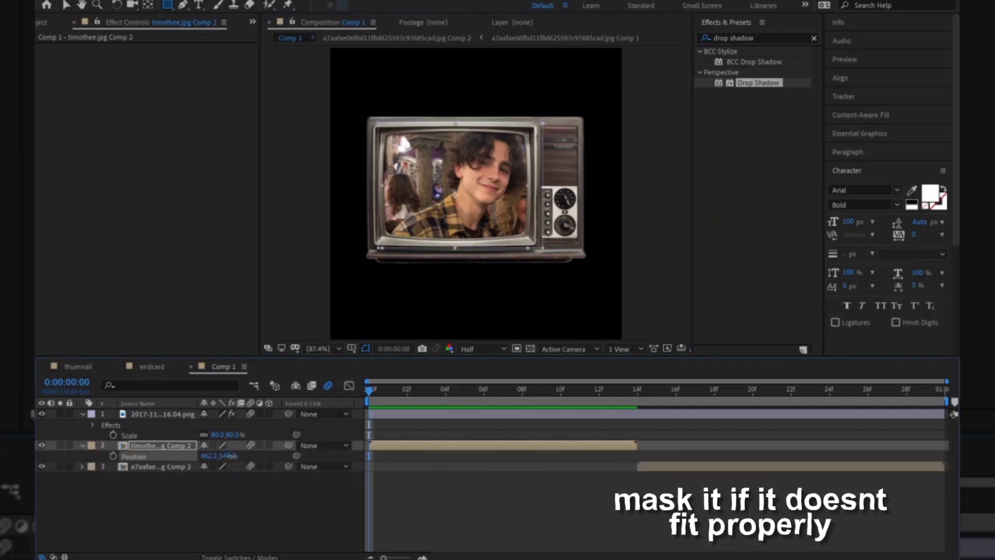
drag(231, 455, 242, 456)
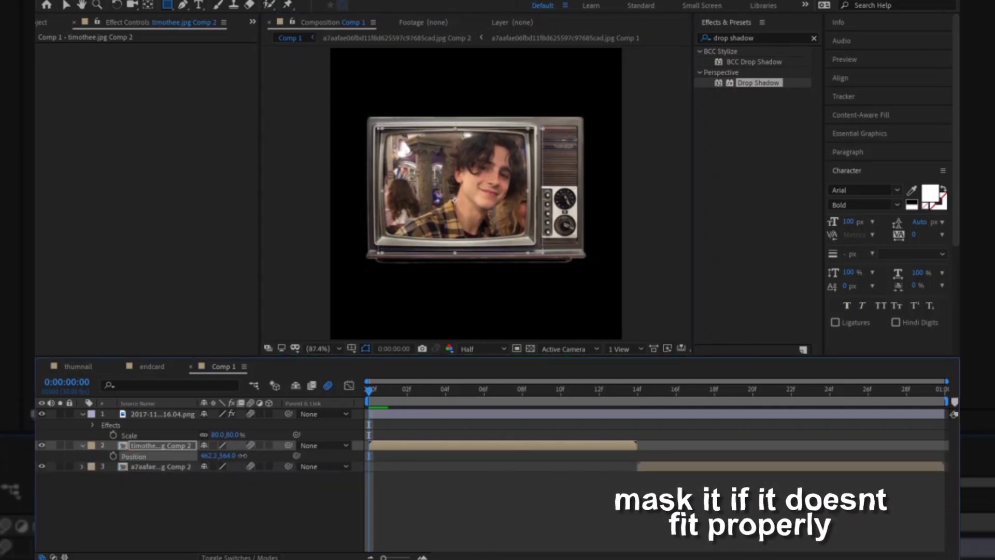
click(641, 388)
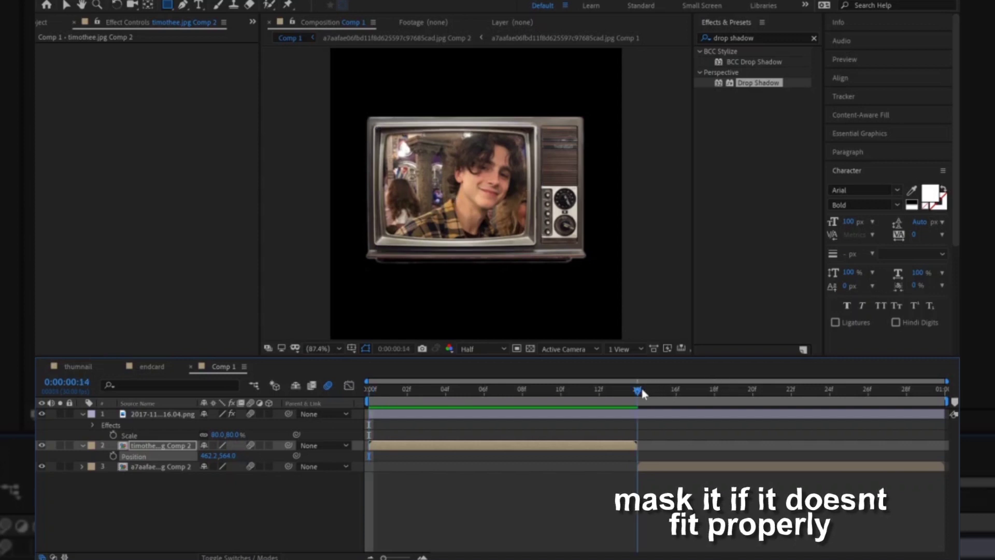
Scale the second photo precomp to 50%
click(154, 468)
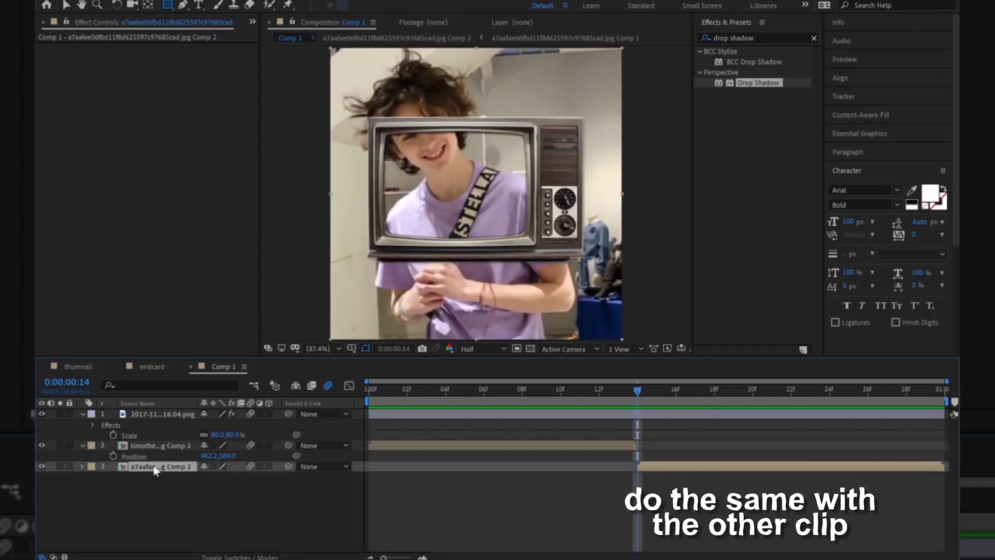
key(s)
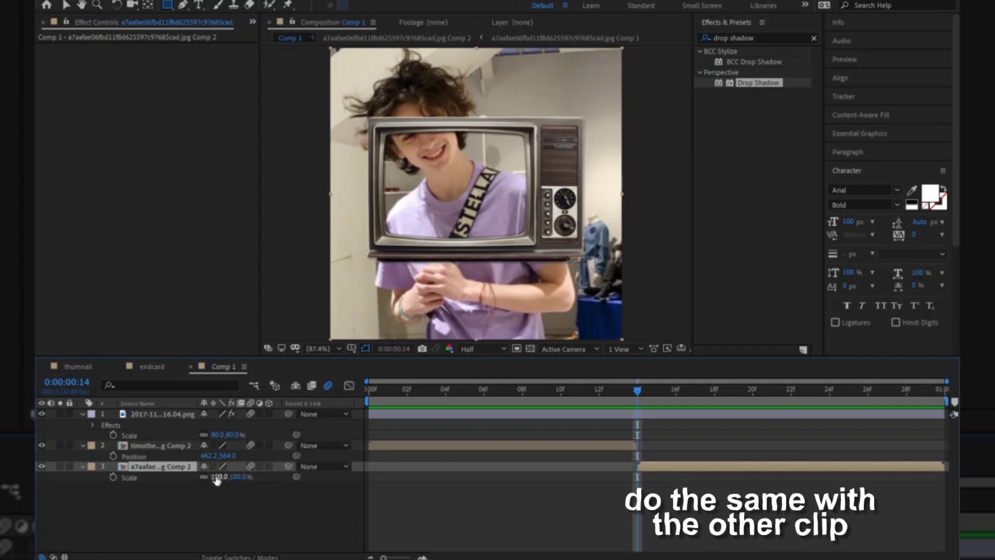
click(217, 477)
text(50)
key(Return)
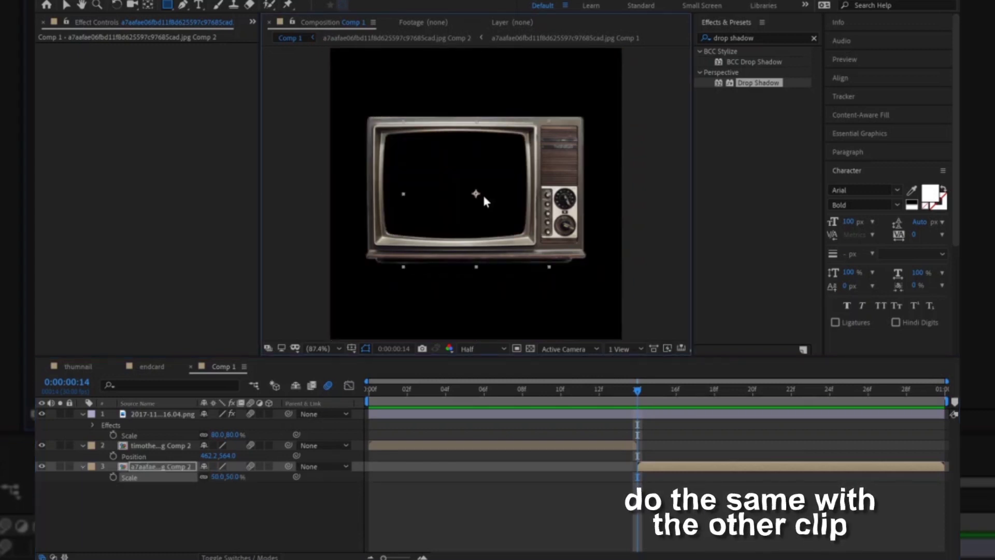
key(ctrl+z)
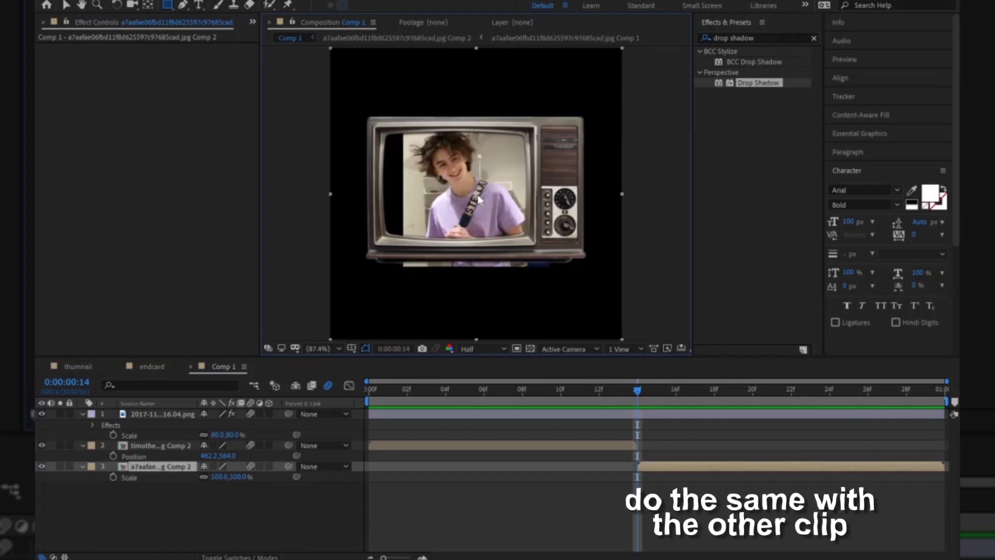
key(v)
key(ctrl+shift+z)
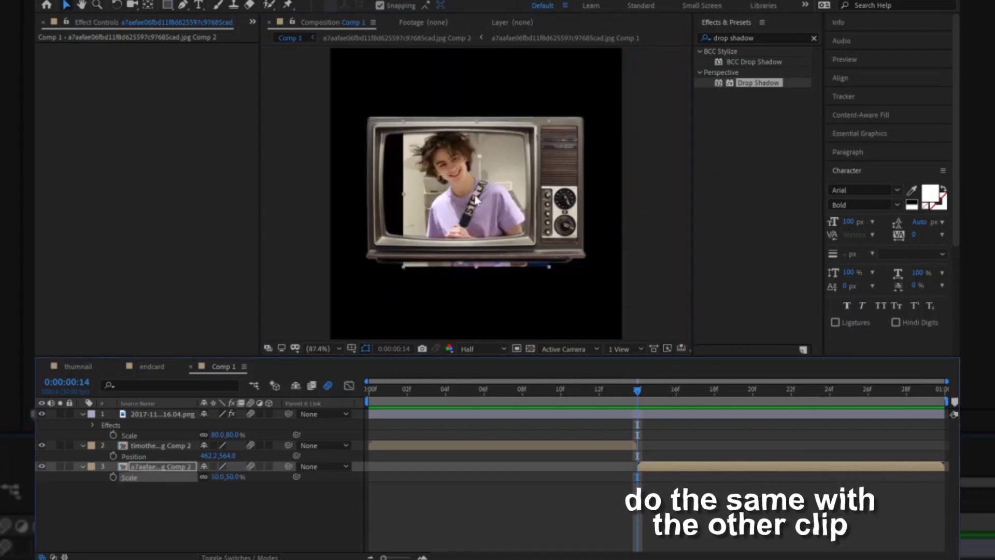
Move the second photo into the TV screen at 462.2, 567.0, mask it, and preview
drag(477, 199, 455, 196)
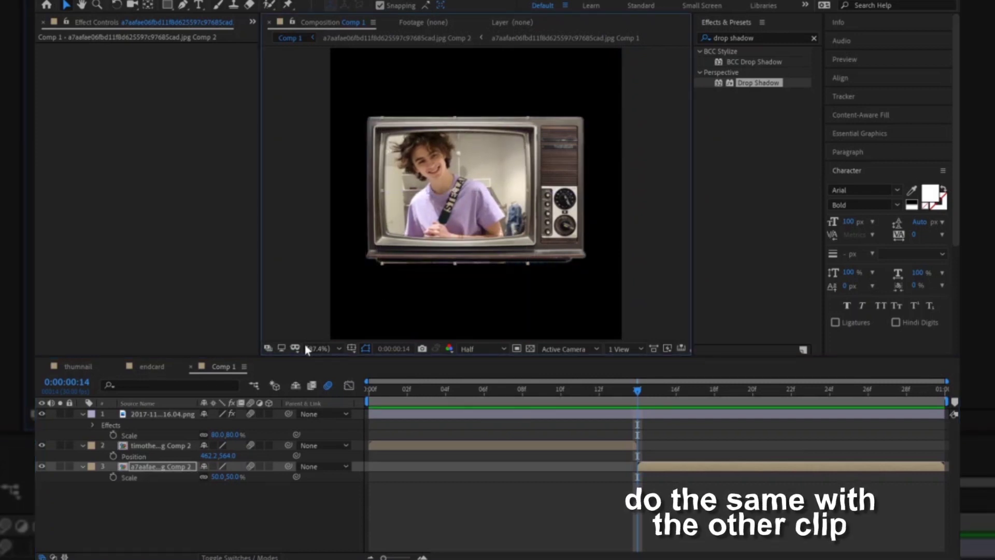
key(p)
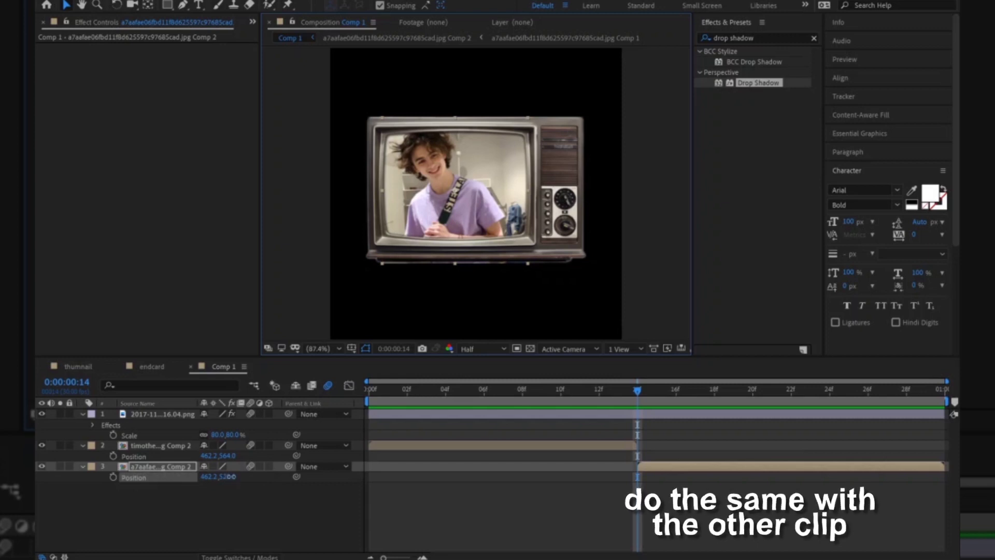
drag(254, 476, 258, 476)
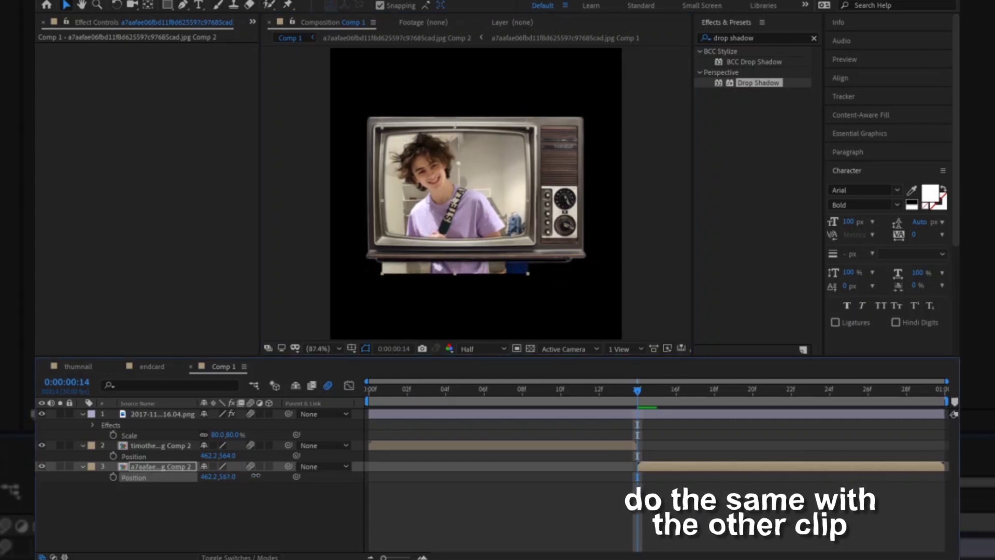
key(q)
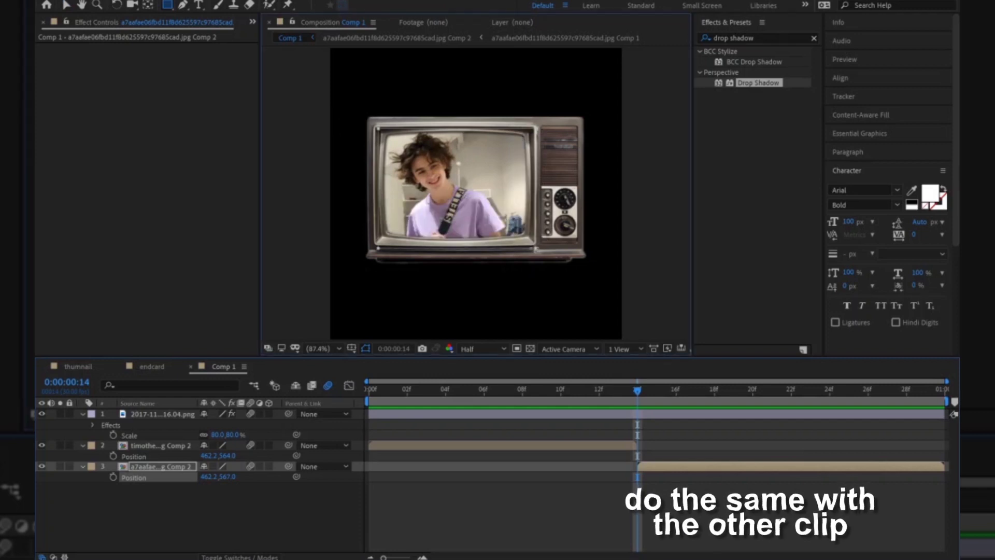
click(374, 392)
key(space)
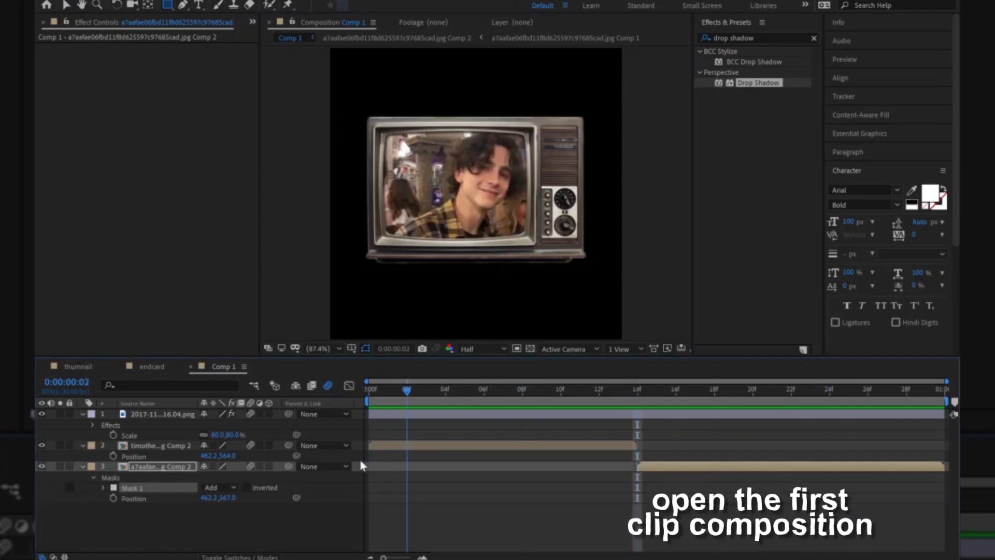
Open timothee.jpg Comp 2 and apply the Motion Tile preset to its photo layer
key(space)
double_click(166, 446)
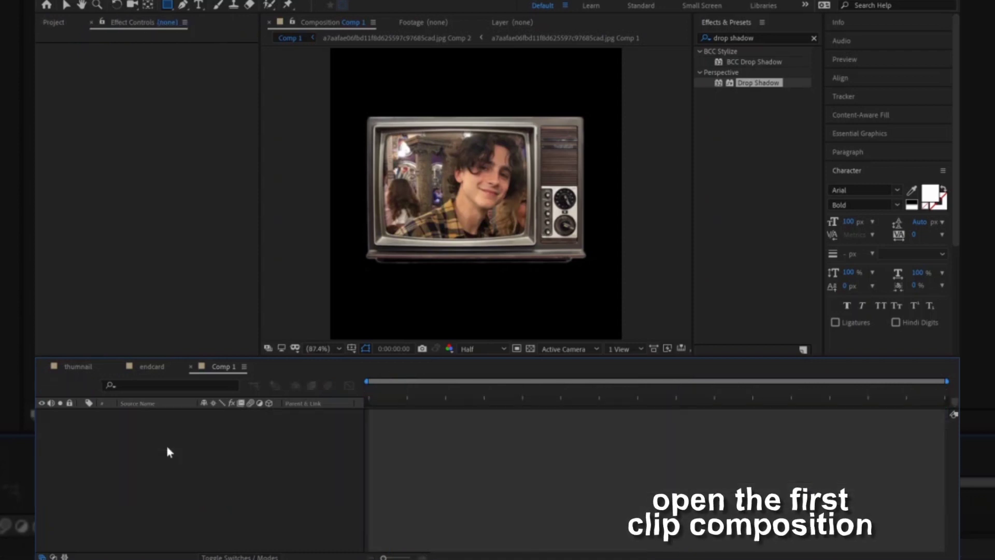
click(415, 417)
key(p)
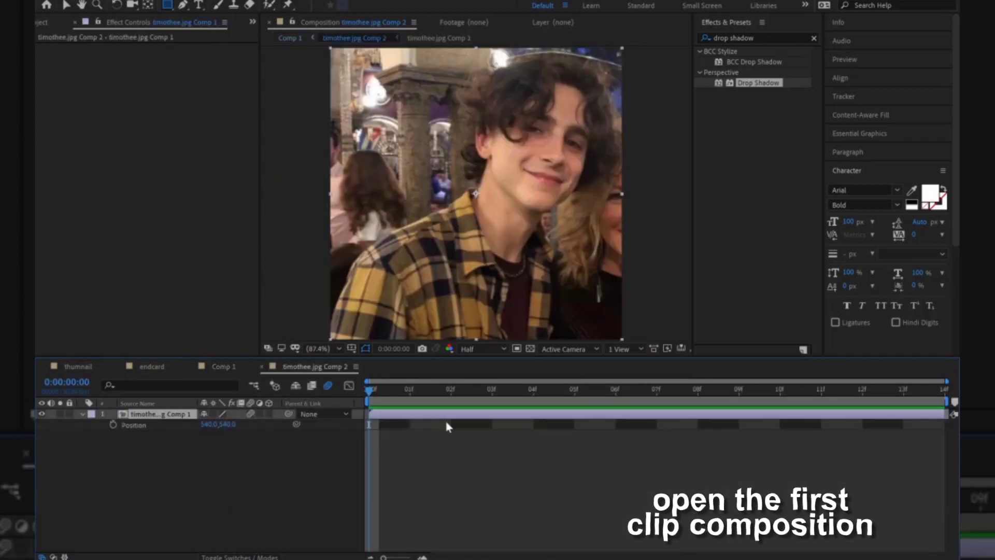
drag(735, 83, 541, 46)
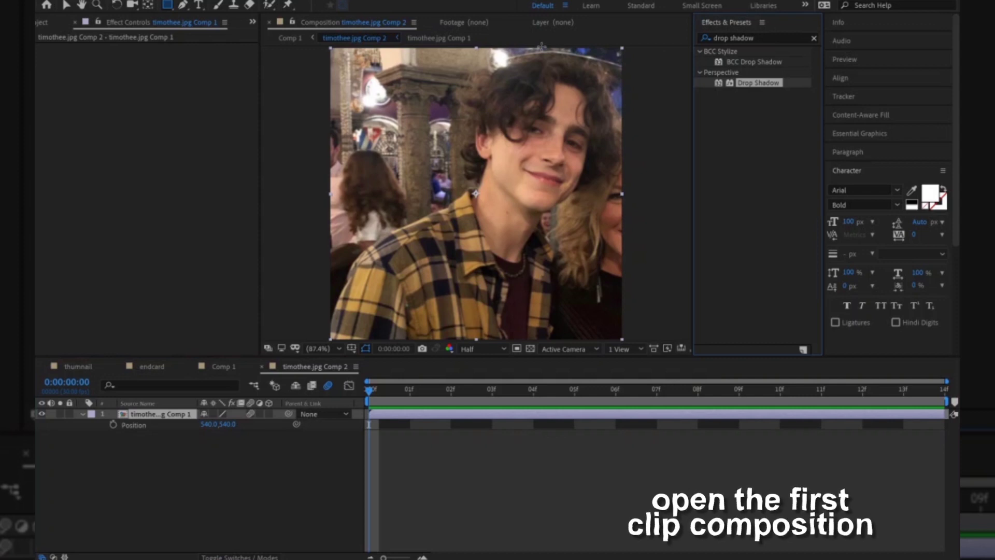
key(v)
click(774, 35)
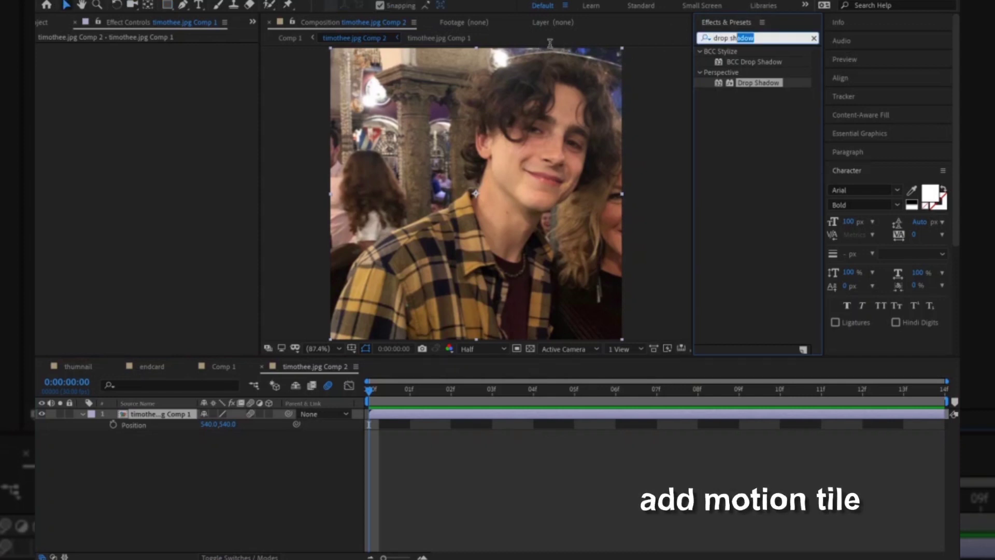
text(illicxit motion)
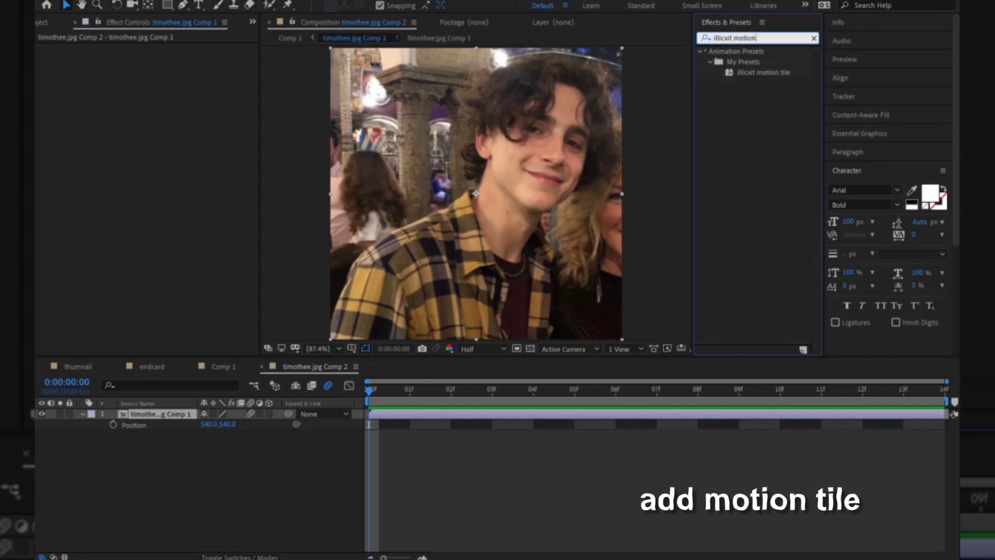
drag(764, 72, 551, 49)
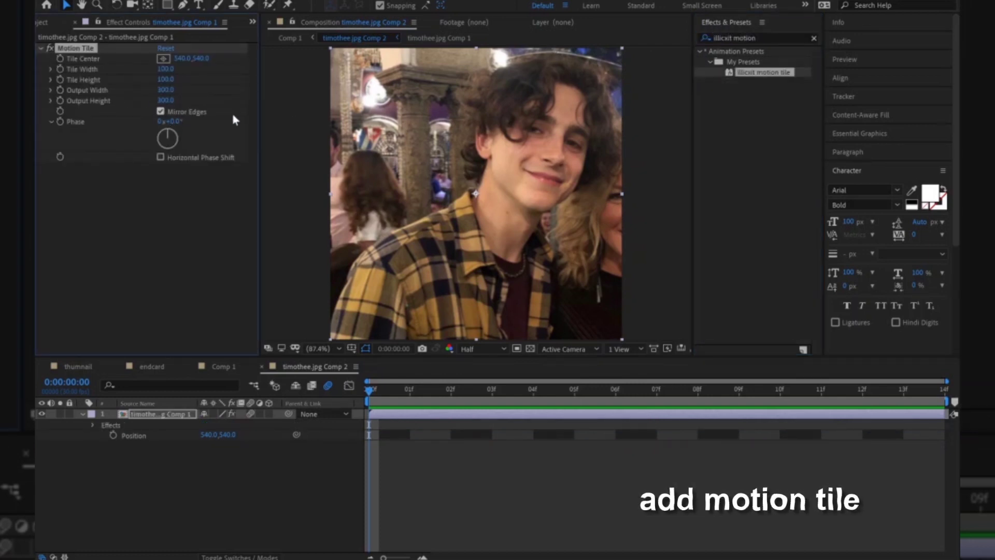
Keyframe X Position sliding right from 540 at frame 0 to about 1605 at frame 14
click(161, 426)
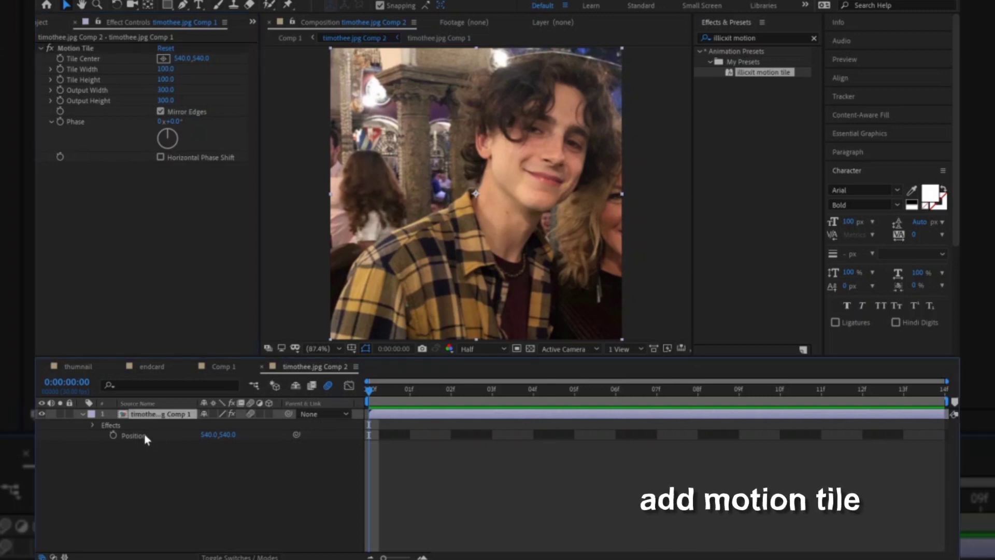
click(145, 435)
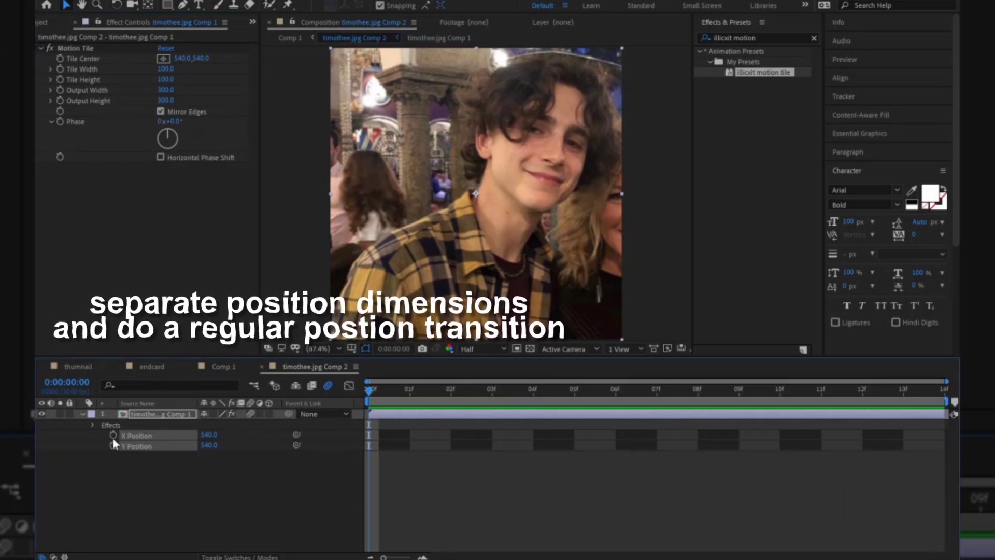
click(113, 435)
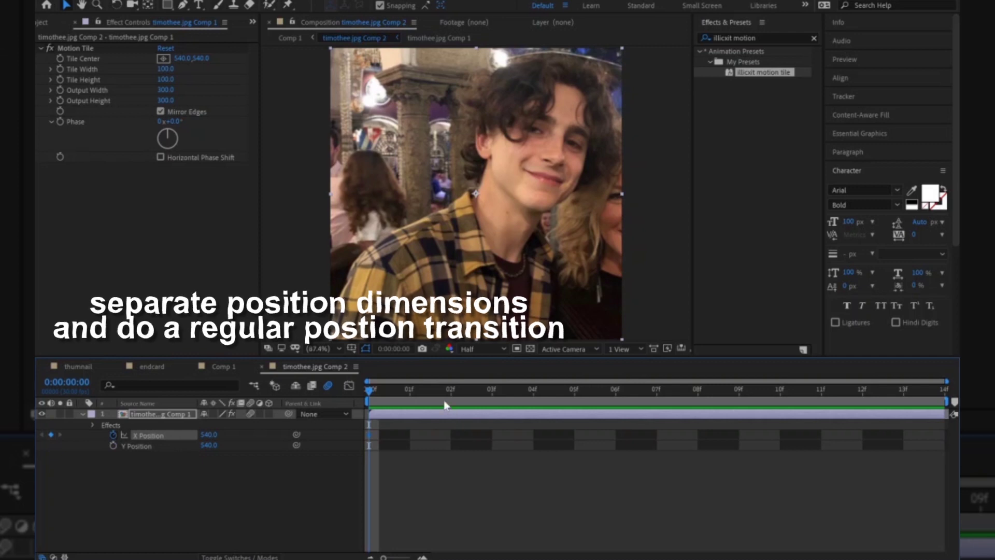
click(904, 388)
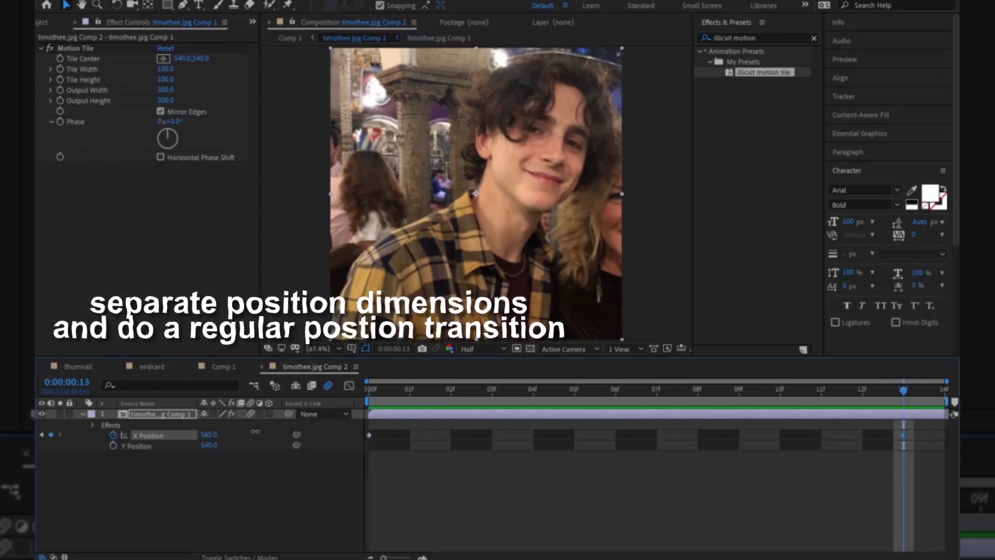
drag(207, 434, 243, 434)
drag(480, 423, 825, 442)
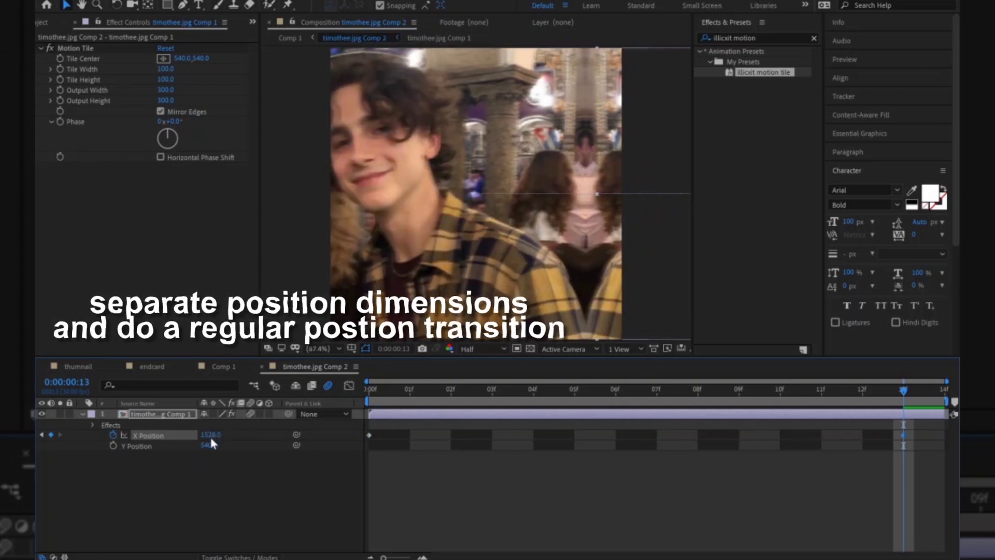
mouse_move(210, 435)
mouse_down()
mouse_move(241, 433)
mouse_move(167, 437)
mouse_up()
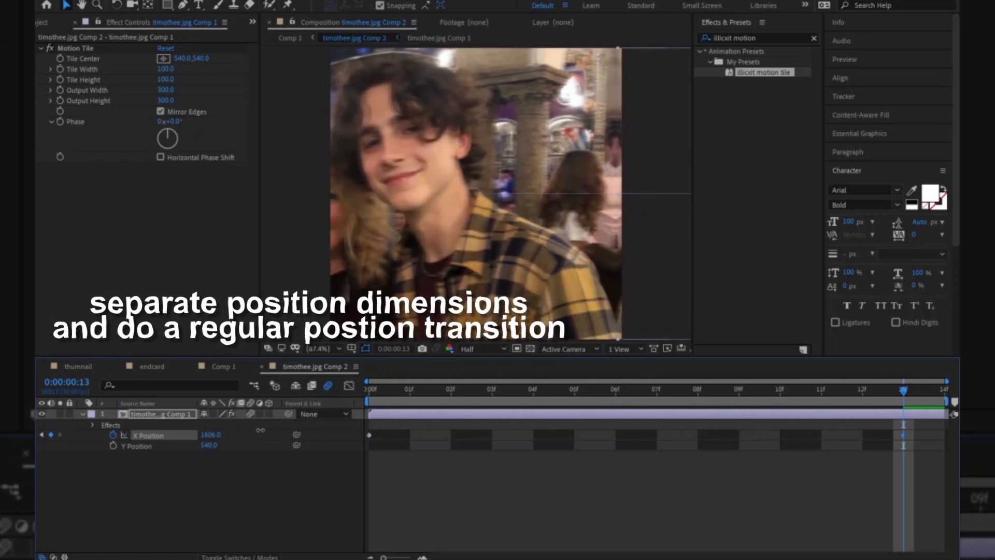
click(166, 436)
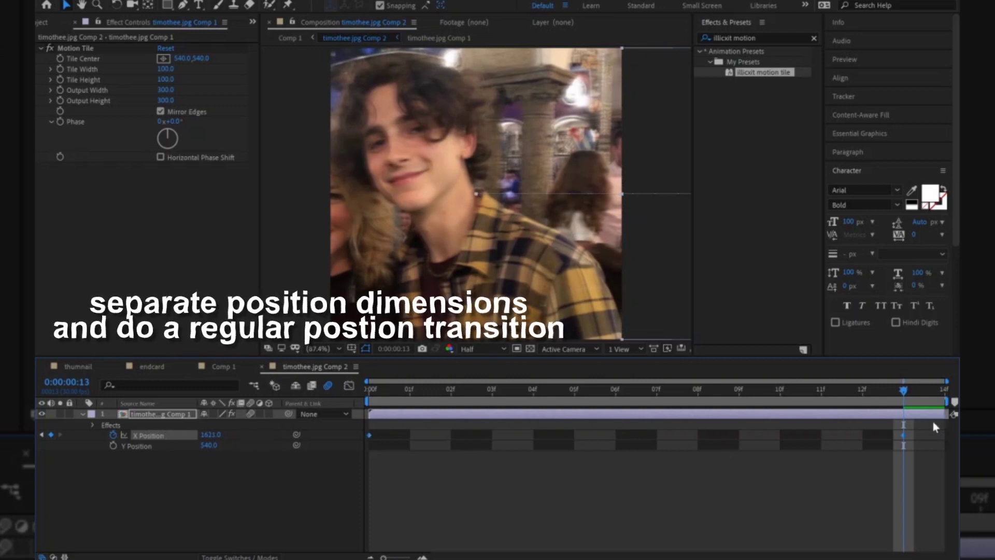
drag(904, 435, 943, 435)
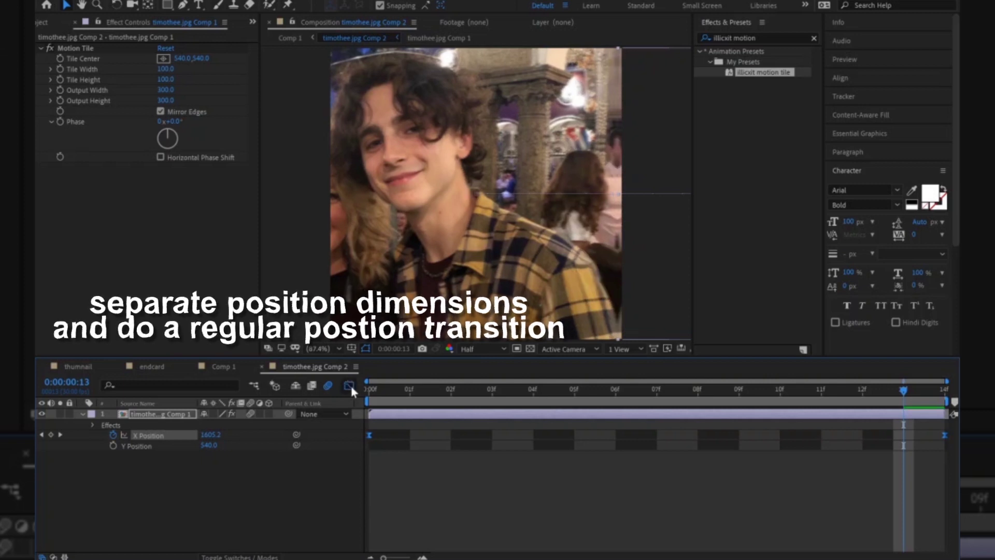
click(351, 385)
Ease the X Position curve to start slow and accelerate sharply, then preview from the start
click(769, 441)
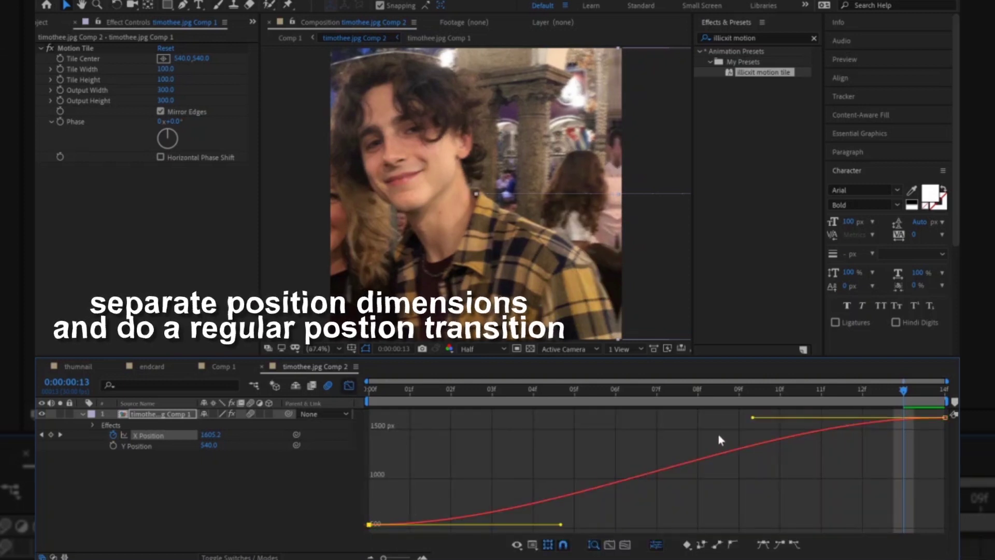
drag(753, 417, 943, 520)
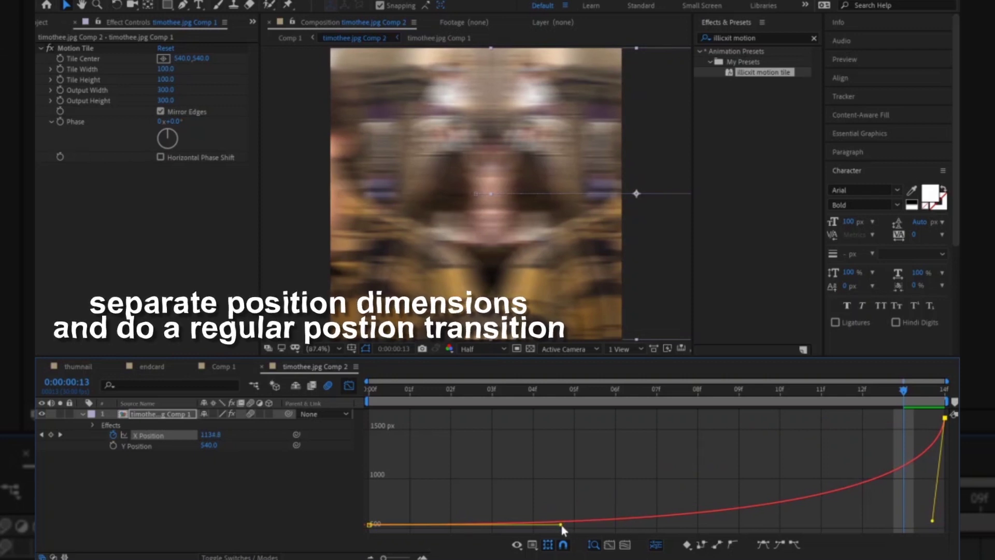
drag(781, 527, 779, 524)
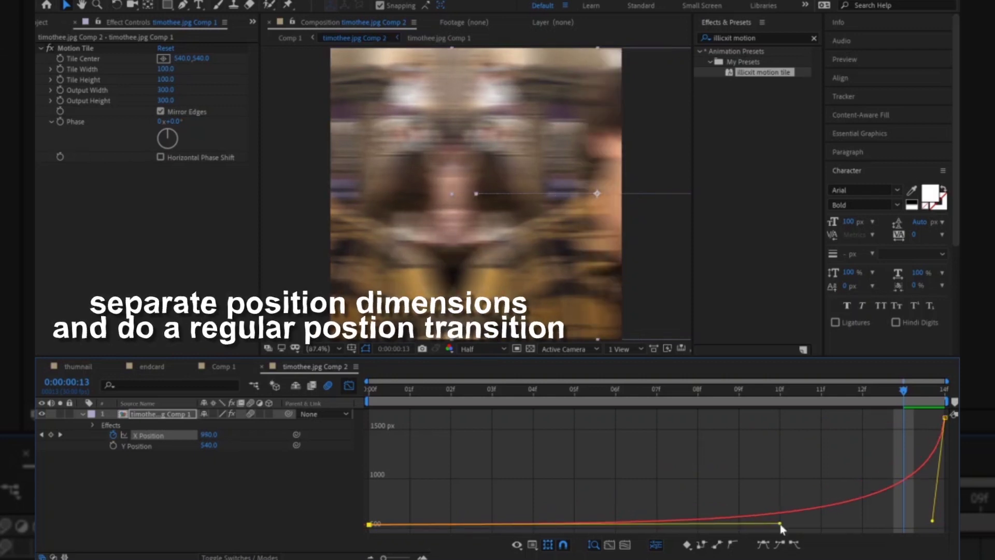
click(349, 386)
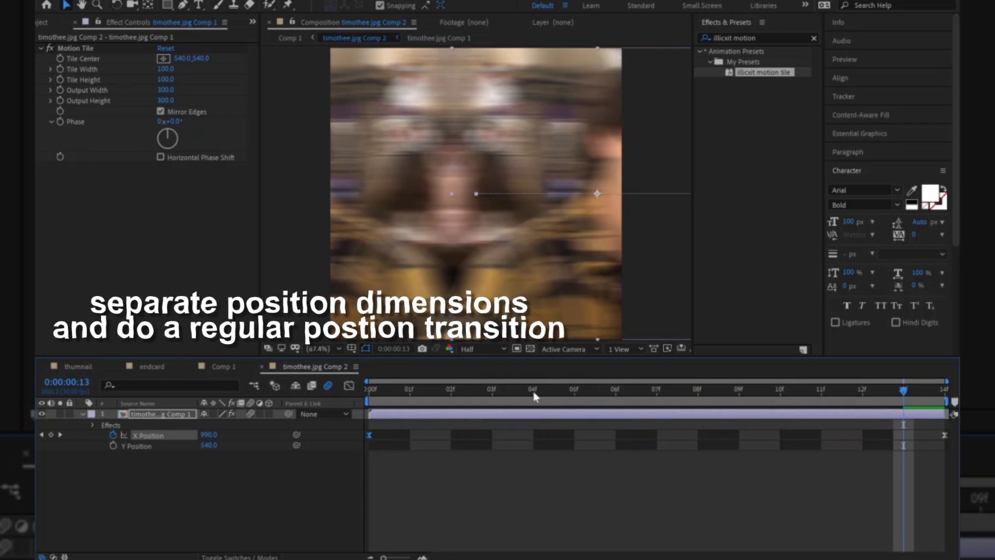
key(Home)
key(space)
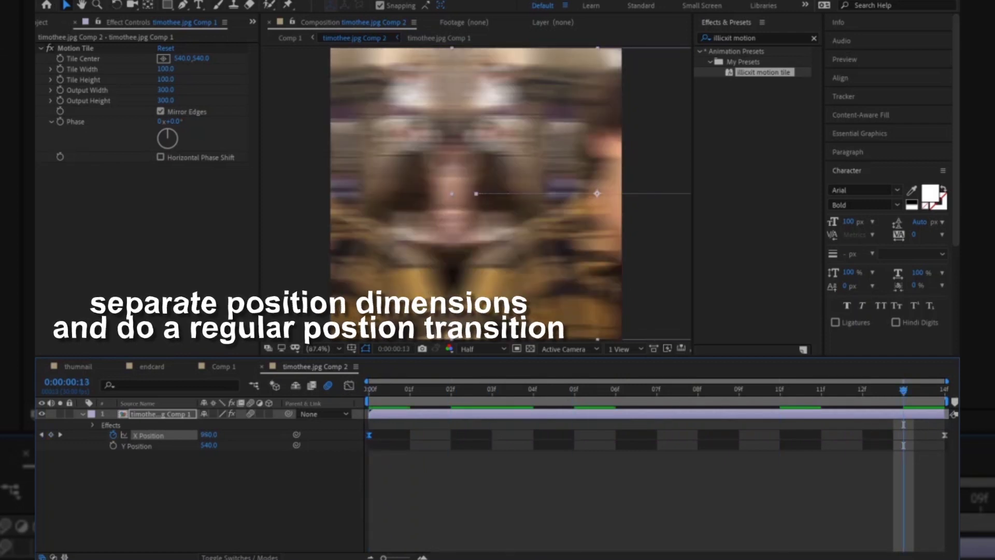
Open the second clip's composition at frame 14 and apply the Motion Tile preset
click(222, 366)
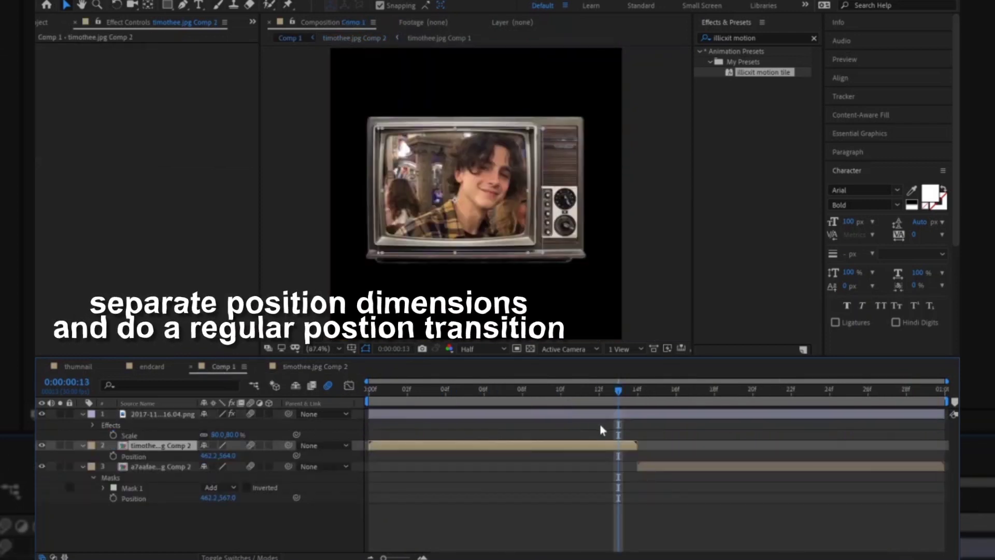
click(639, 391)
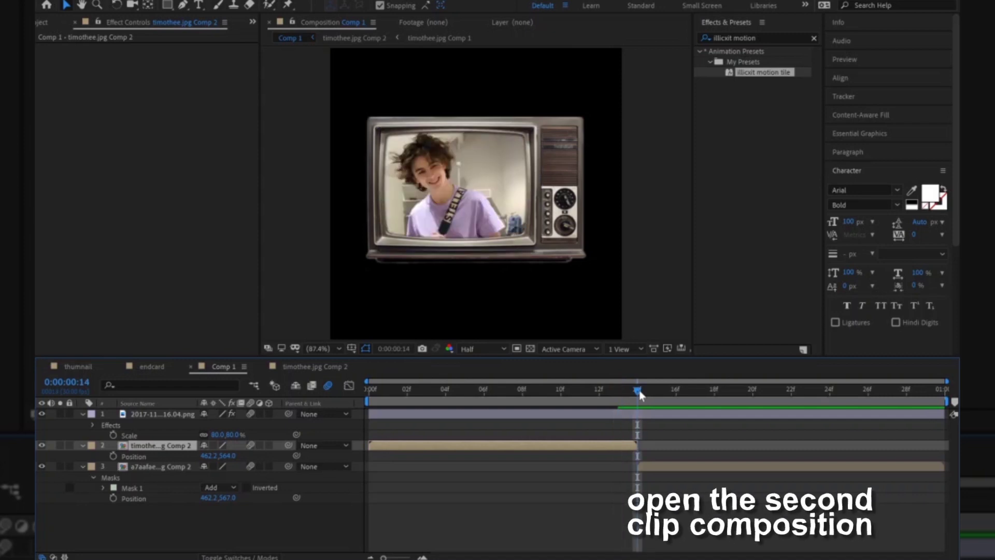
double_click(648, 469)
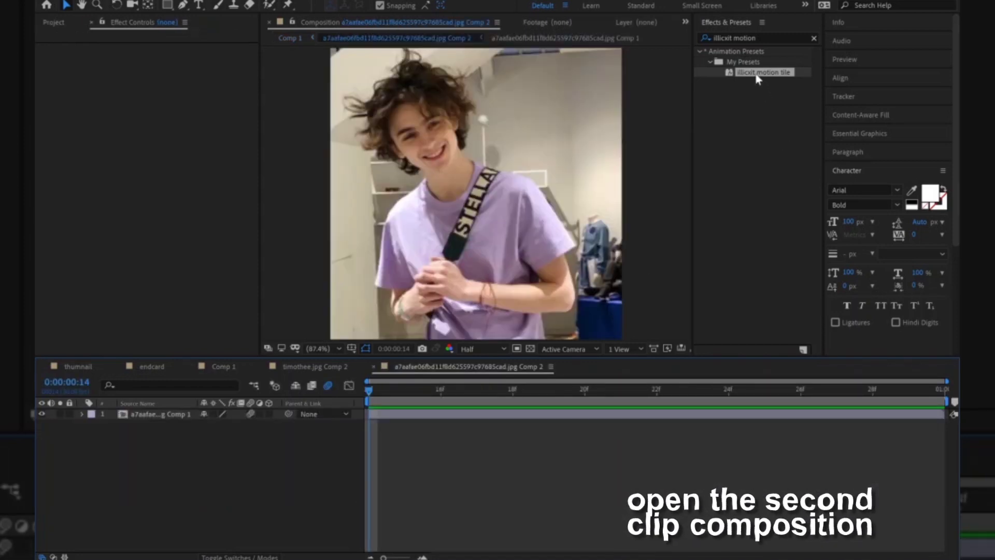
double_click(746, 74)
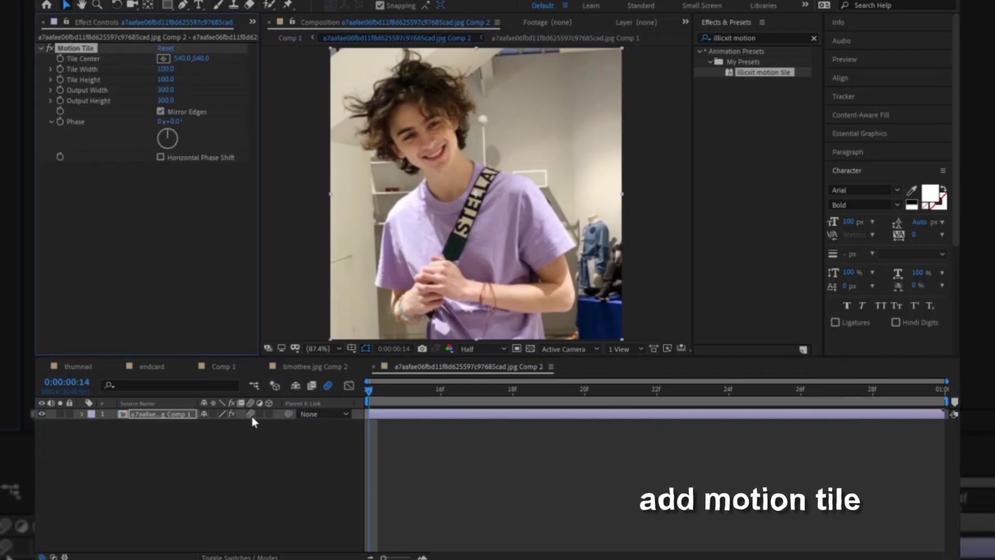
key(p)
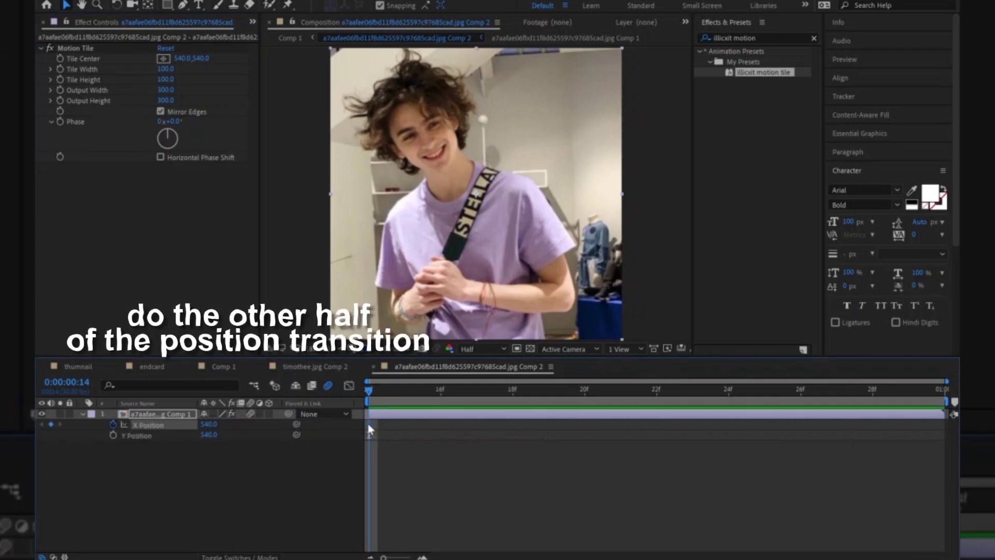
Set X Position to -540 at 14f and move the 540 keyframe near the comp's end
drag(369, 424, 909, 424)
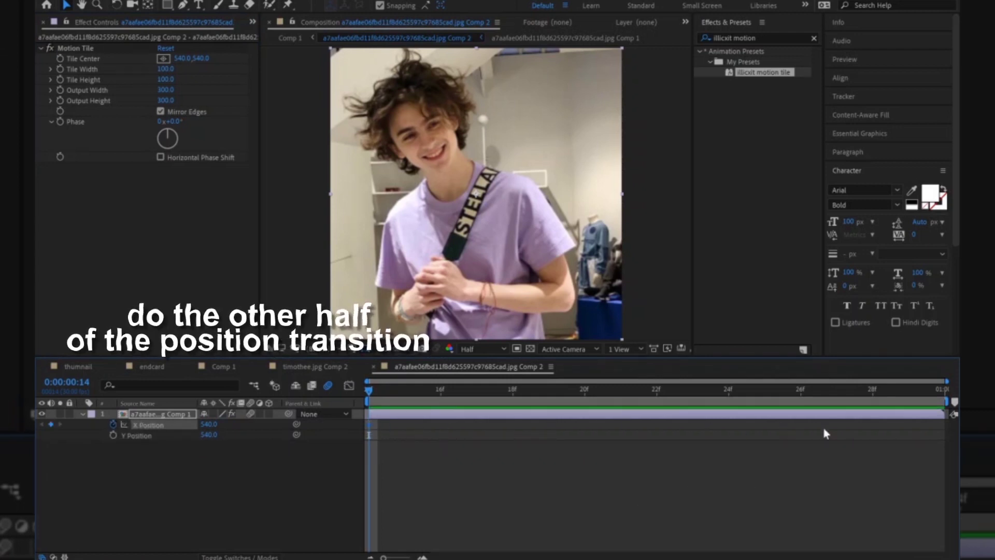
click(209, 423)
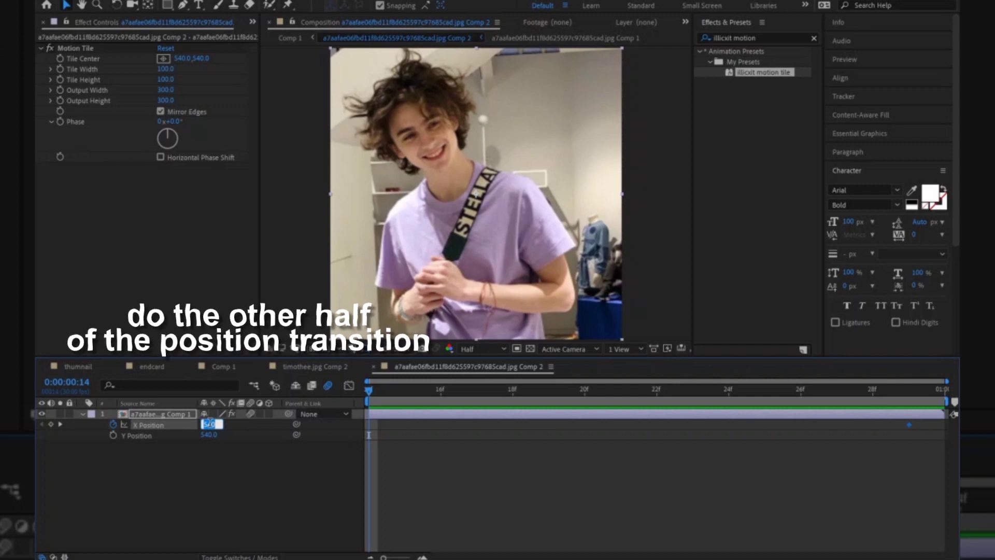
text(-540)
key(Return)
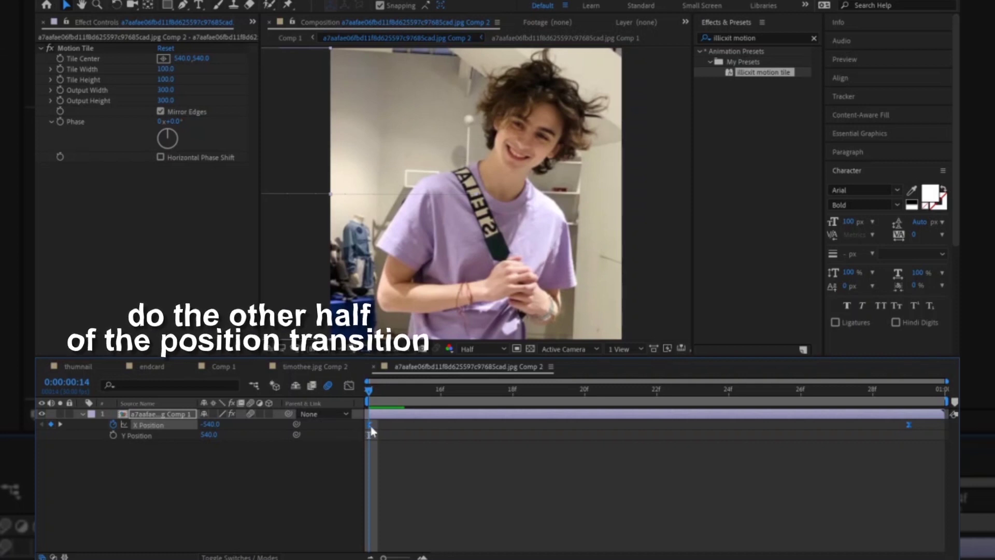
click(348, 386)
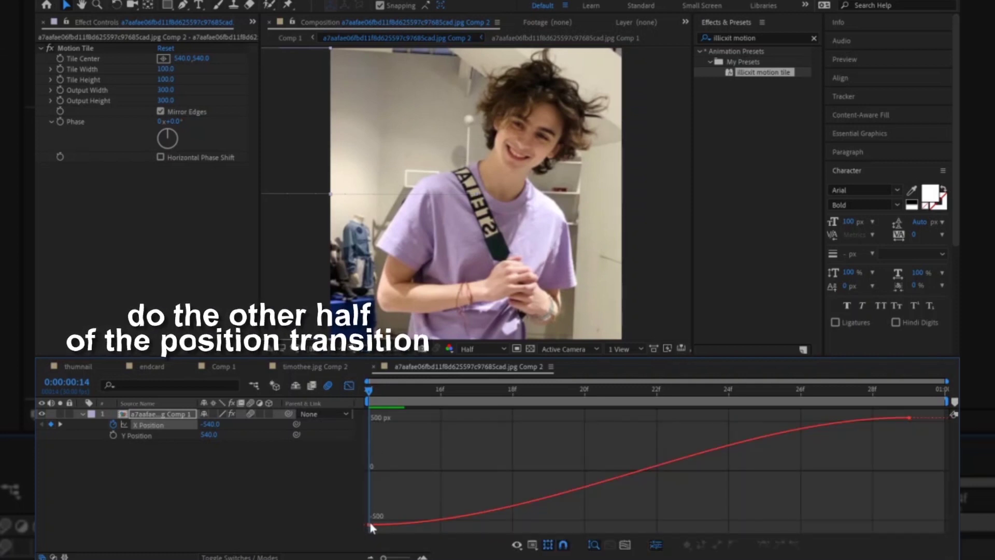
Shape the X Position curve with a steep launch from -540 and a long ease into 540, scrubbing to 22f
click(524, 517)
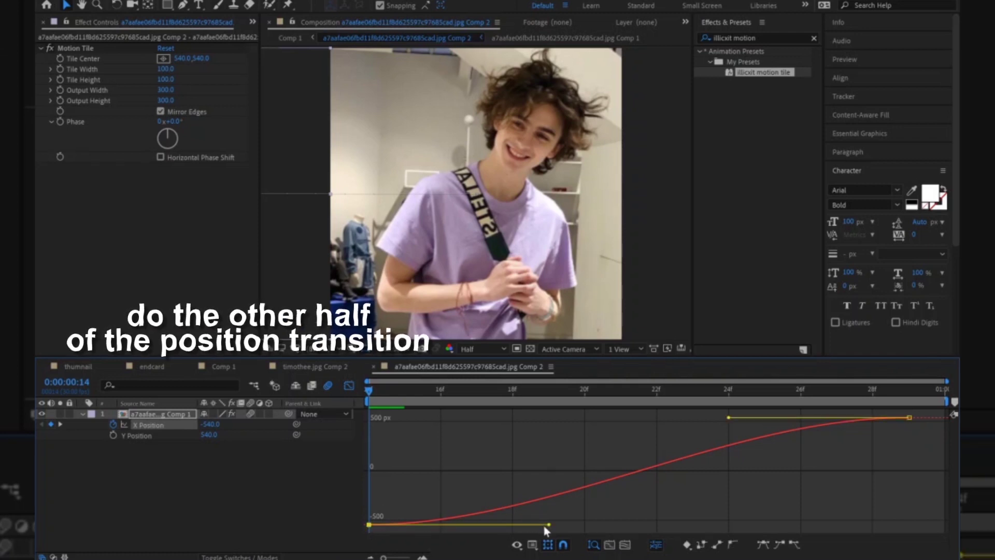
drag(367, 421, 378, 418)
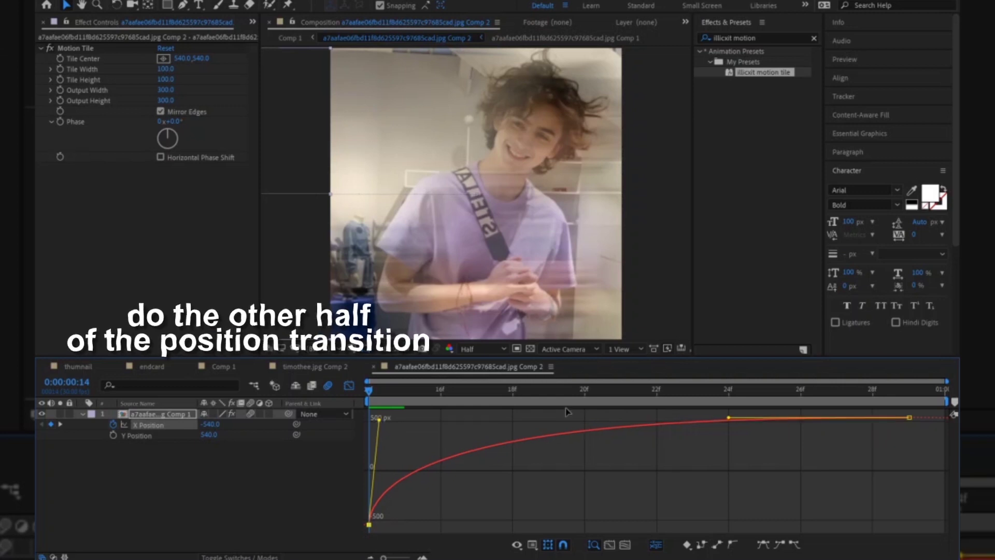
drag(729, 419, 514, 424)
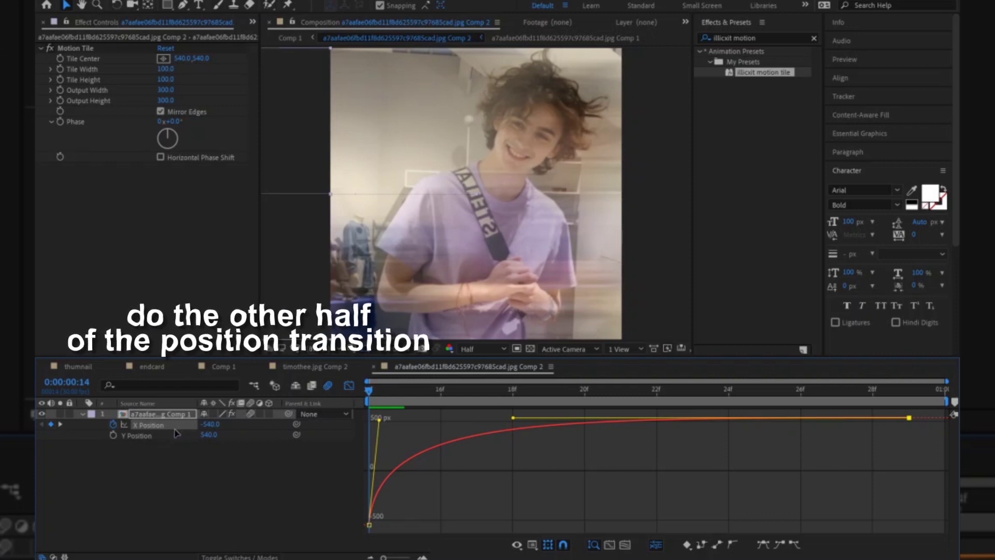
click(349, 386)
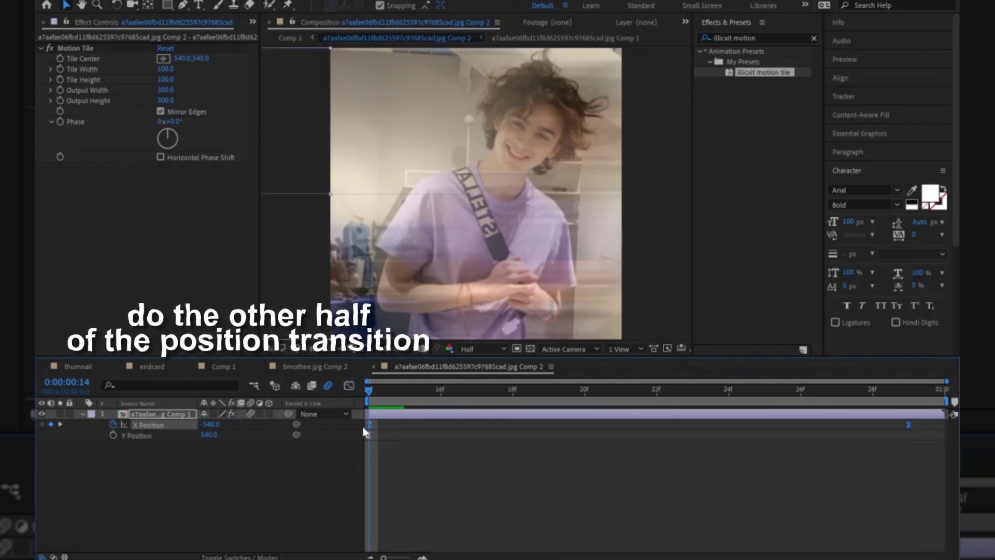
key(Delete)
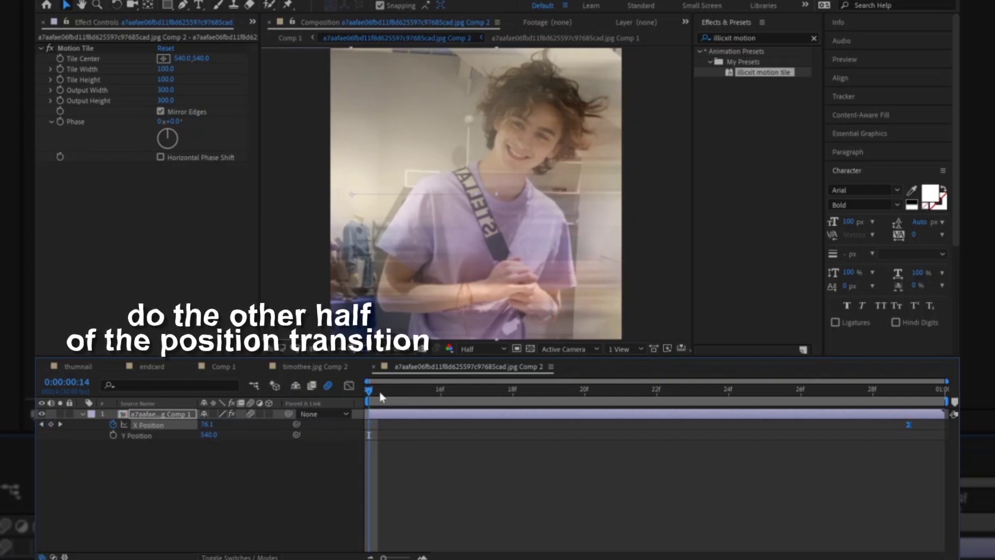
drag(380, 390, 584, 390)
Return to Comp 1 and play the photo swap inside the TV from frame 0
click(837, 390)
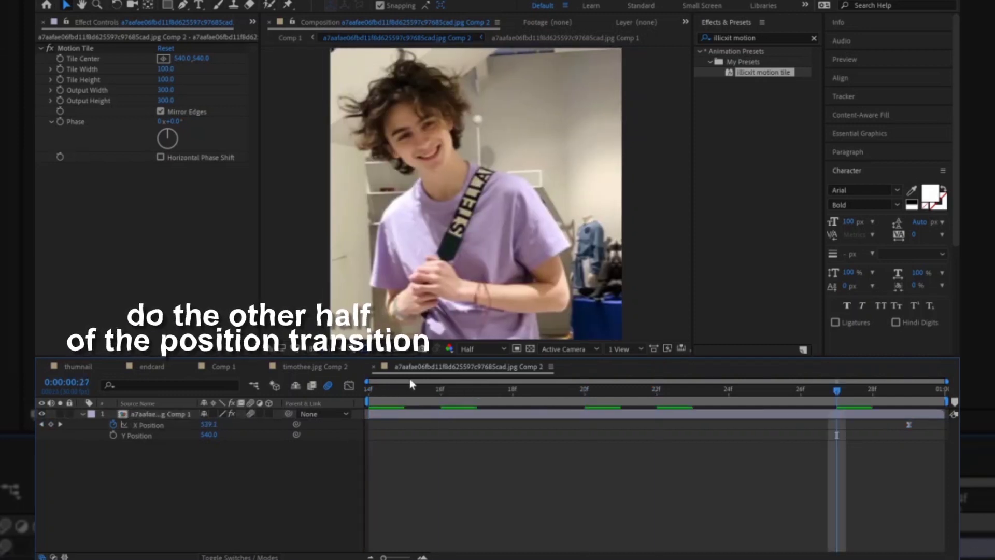
click(218, 367)
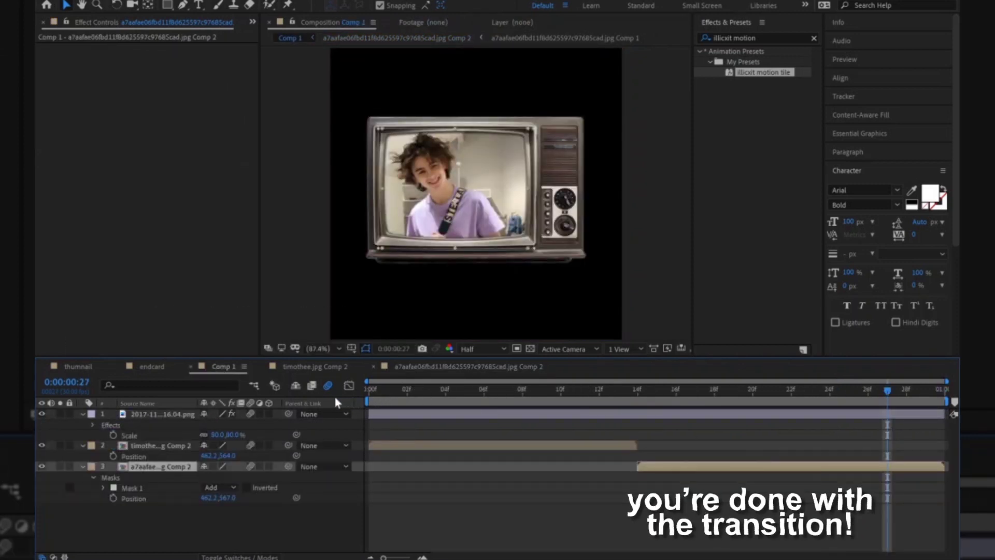
click(371, 392)
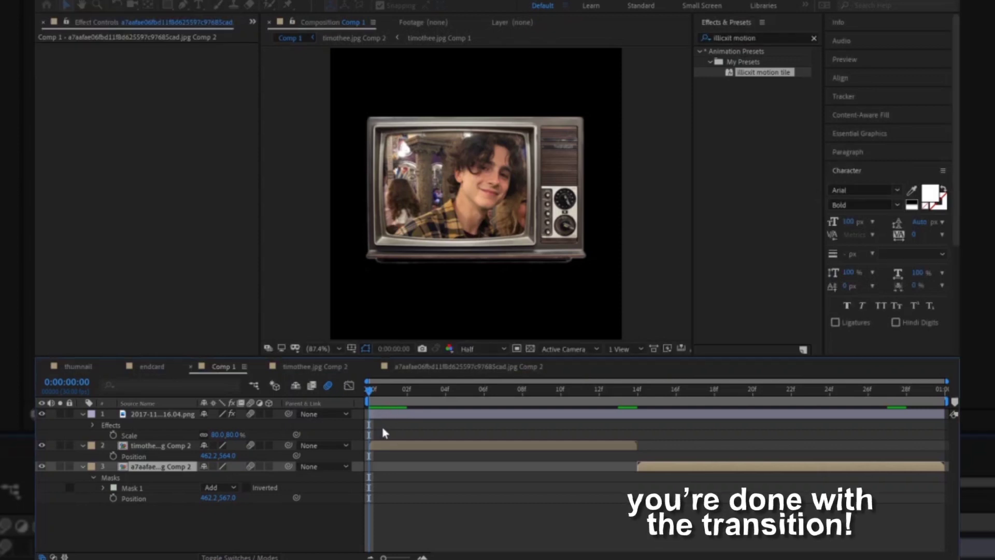
key(space)
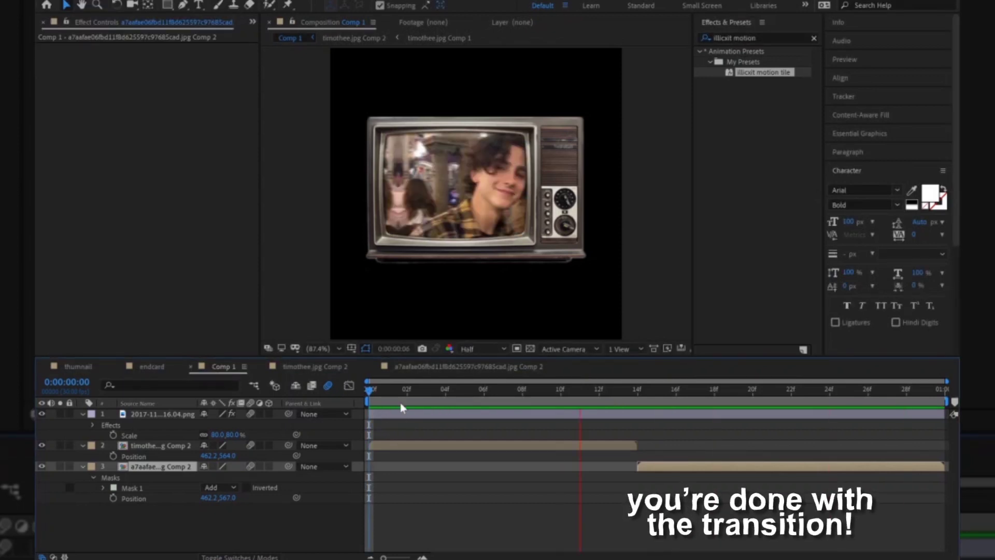
key(space)
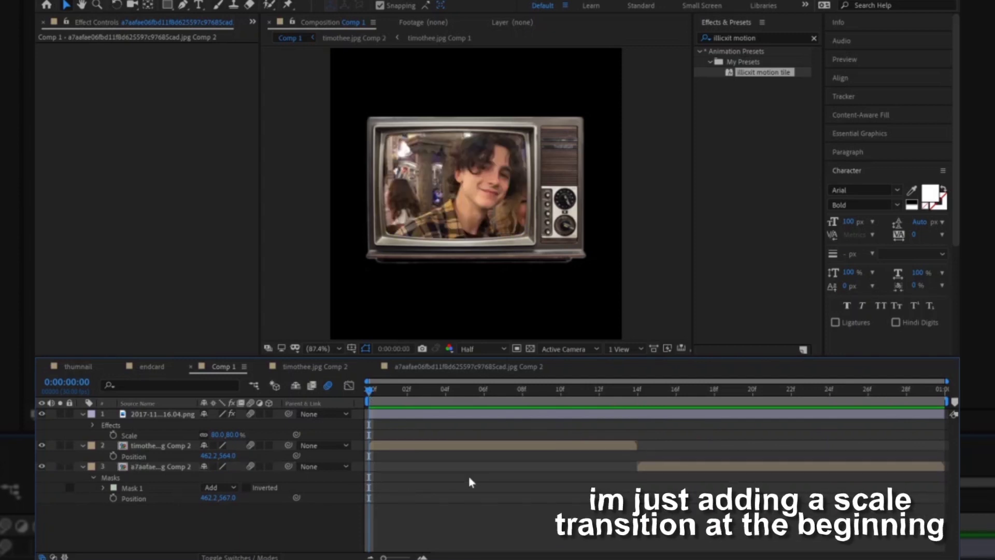
Add a new null object and parent the TV and both photo layers to Null 2
key(ctrl+alt+shift+y)
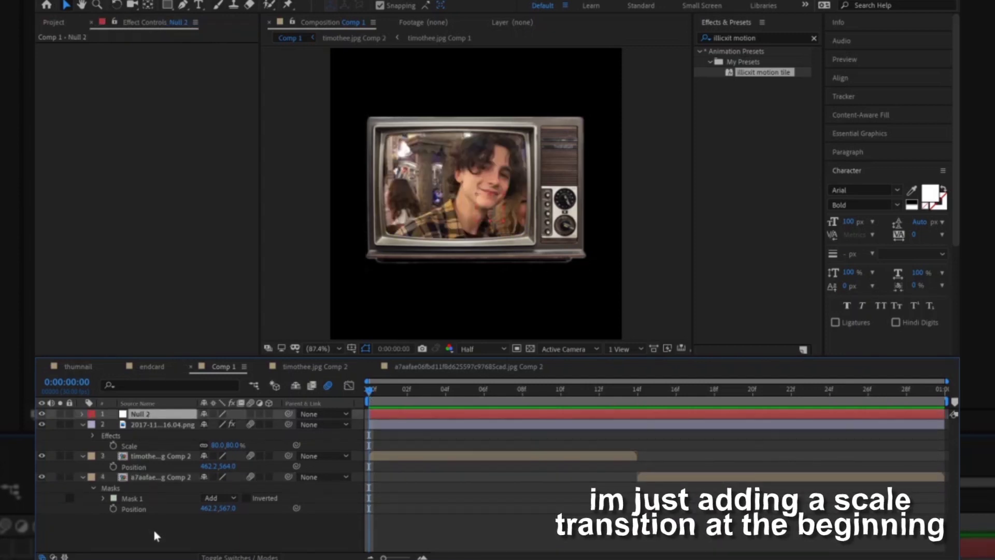
drag(153, 527, 167, 427)
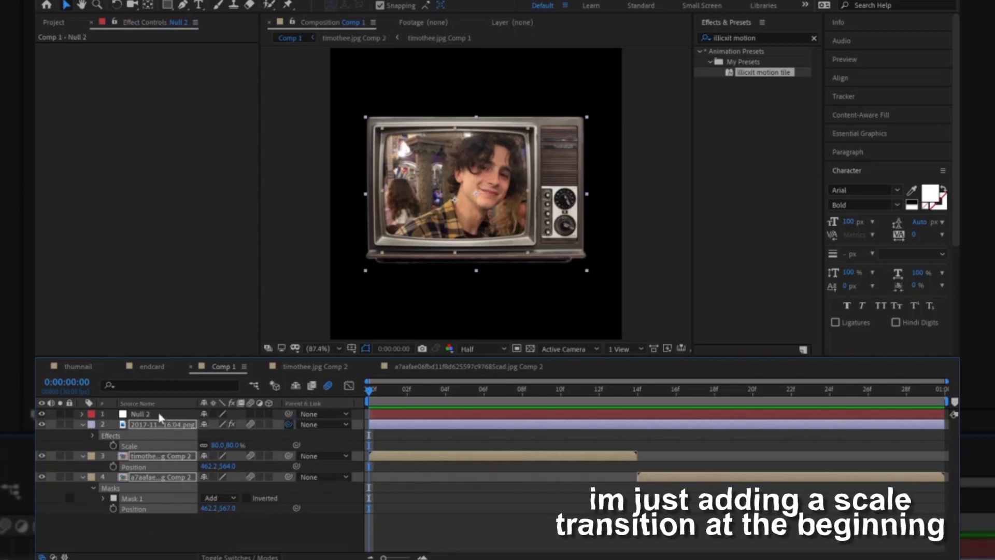
drag(159, 414, 157, 413)
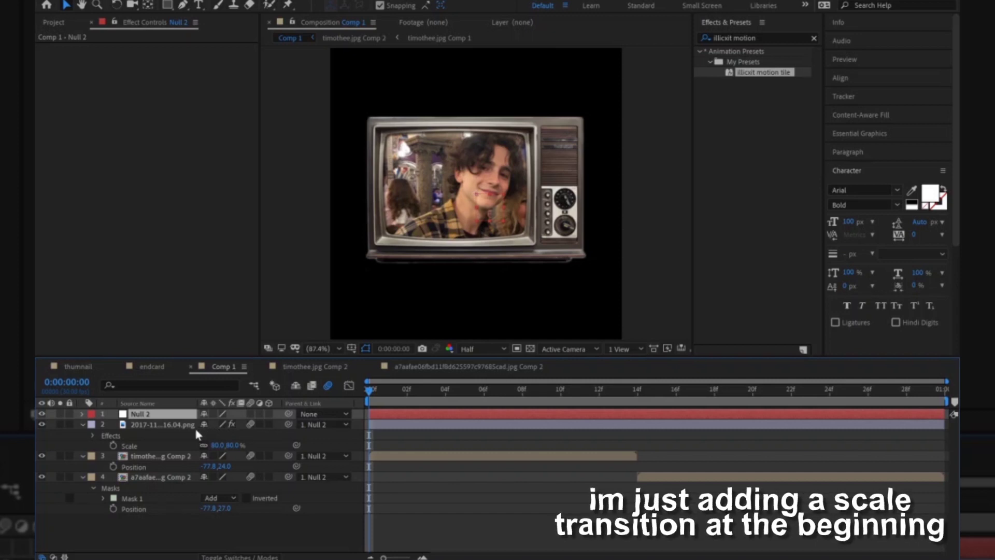
Keyframe Null 2's Scale from 300% at frame 0 down to 100% at about 14f
key(s)
click(113, 424)
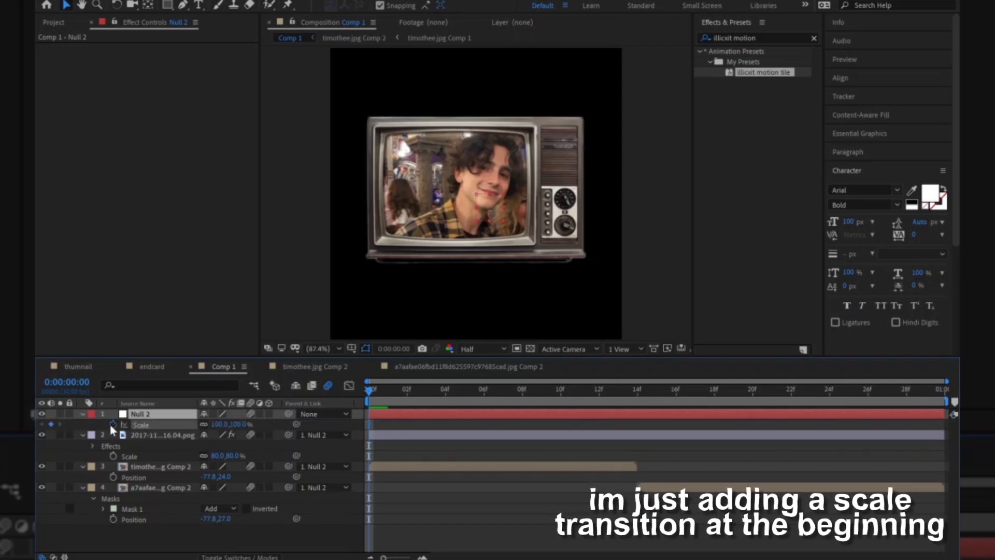
key(Return)
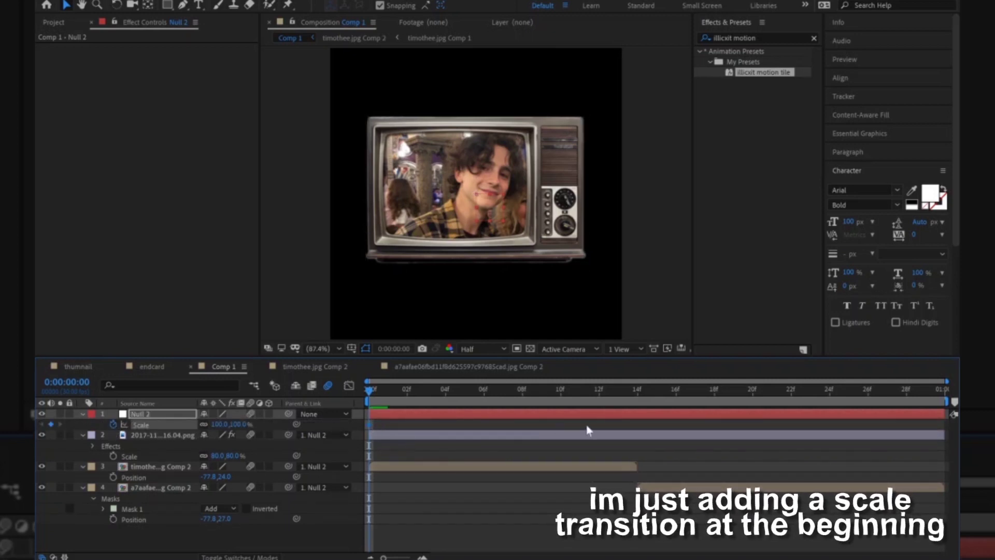
click(636, 425)
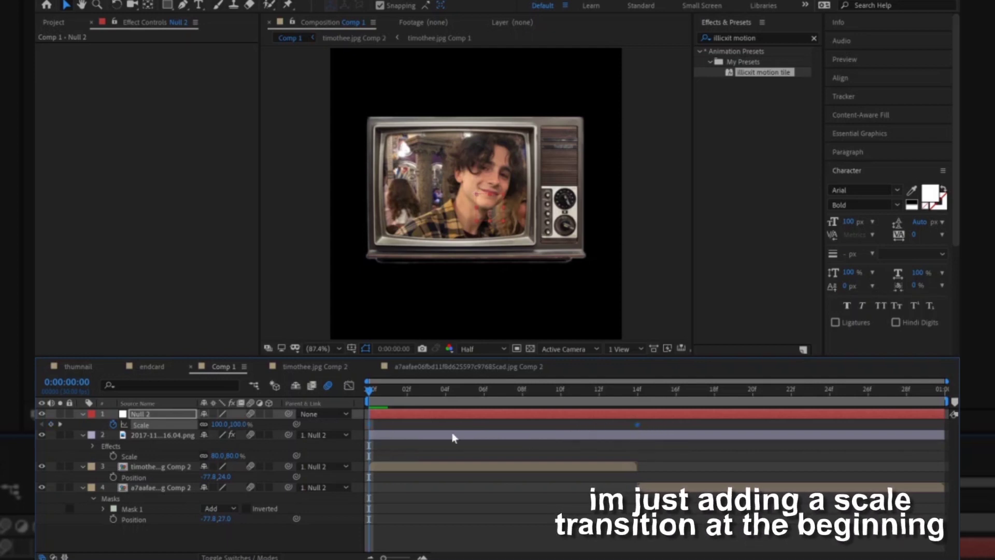
click(221, 424)
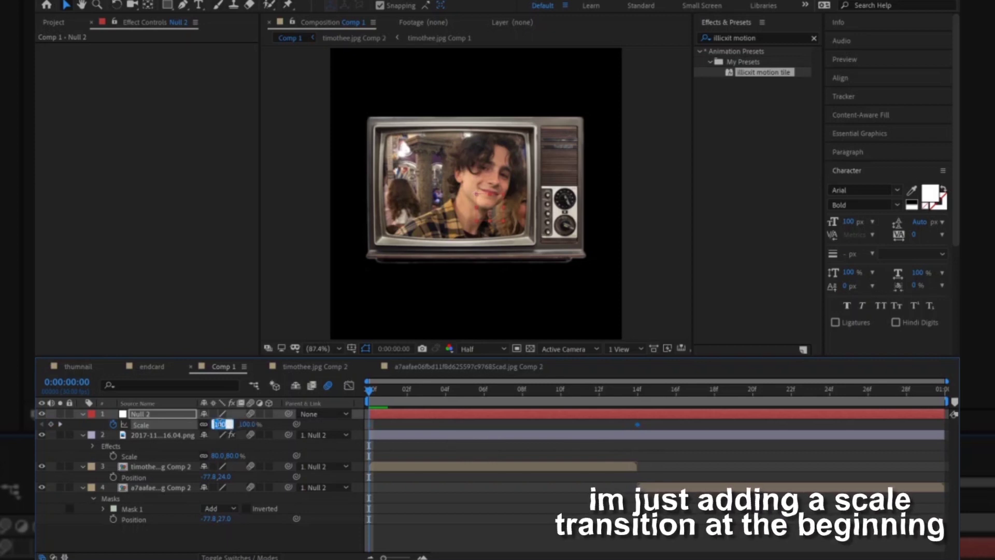
text(300)
key(Return)
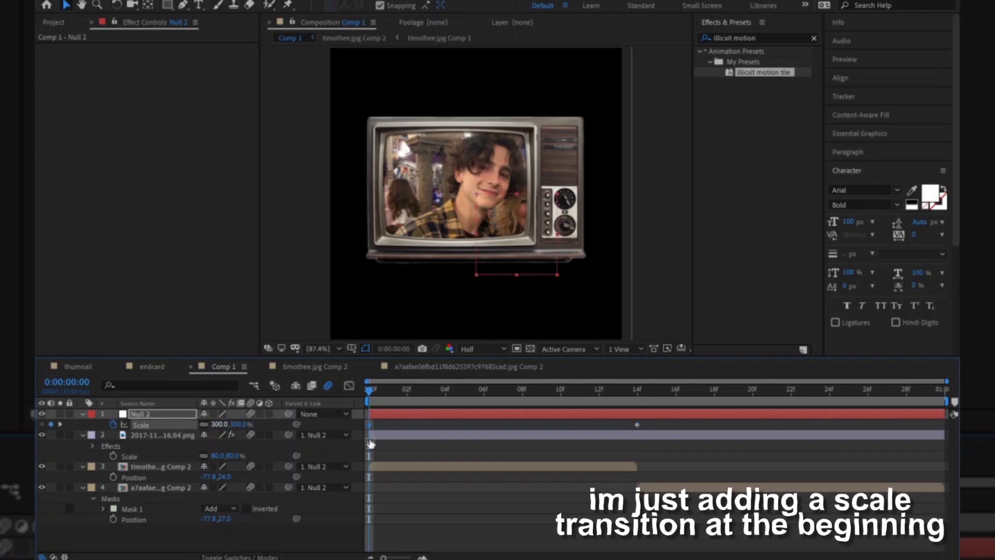
click(349, 385)
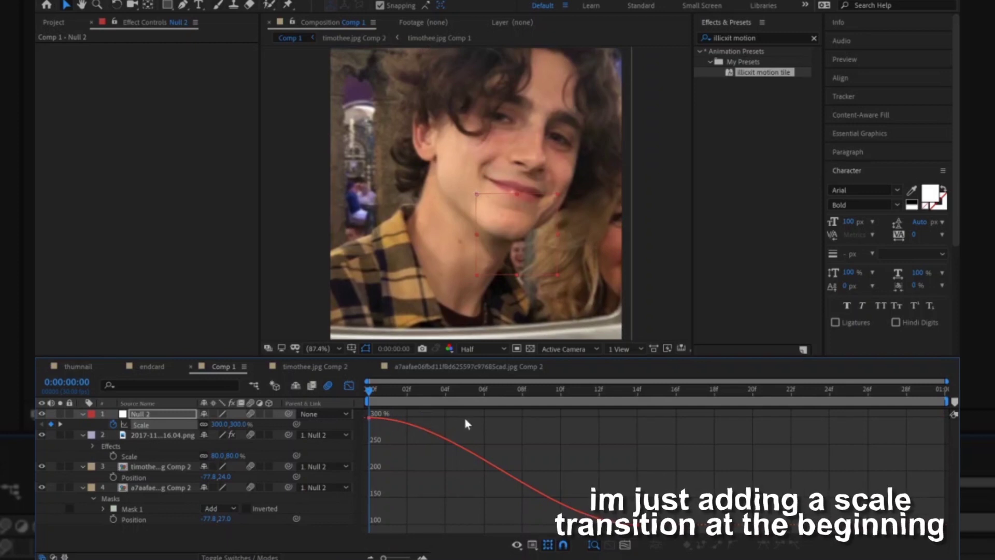
Ease both Scale keyframes so the zoom plunges steeply from 300% and glides into 100%, then preview
key(ctrl+a)
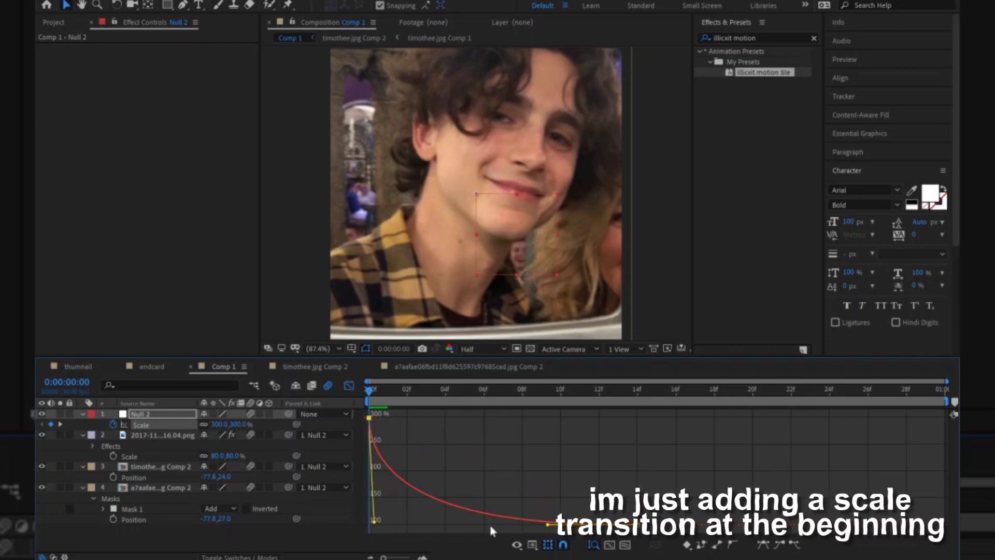
drag(445, 526, 446, 527)
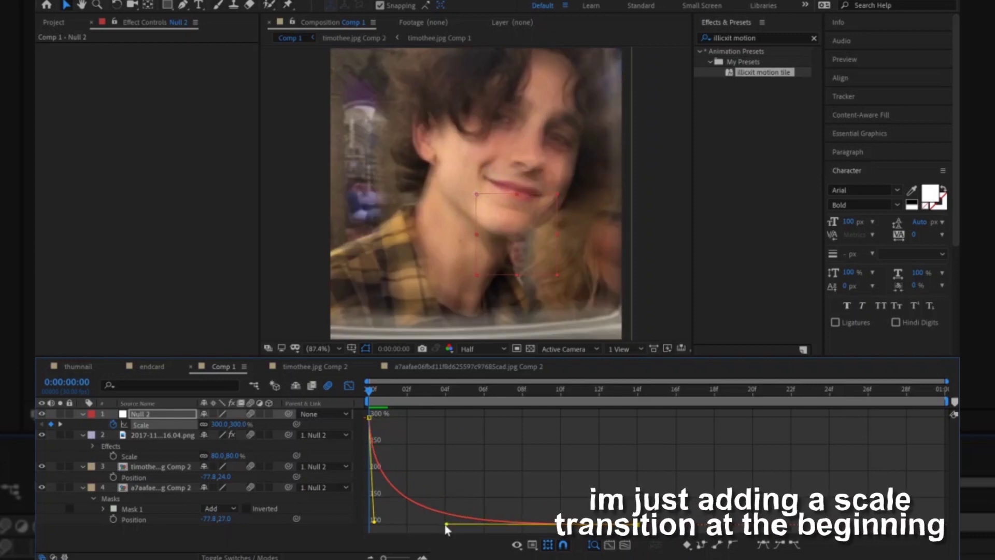
key(shift+F3)
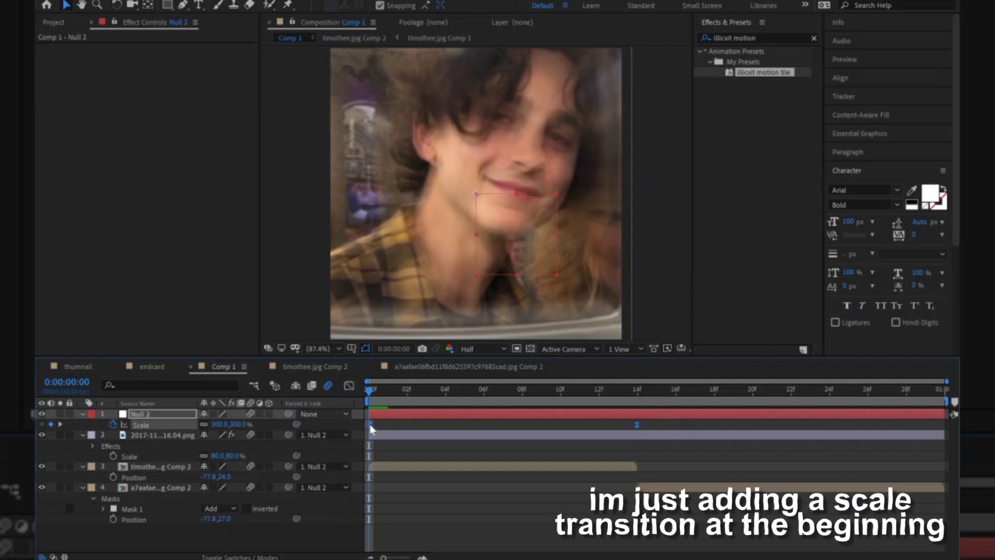
key(space)
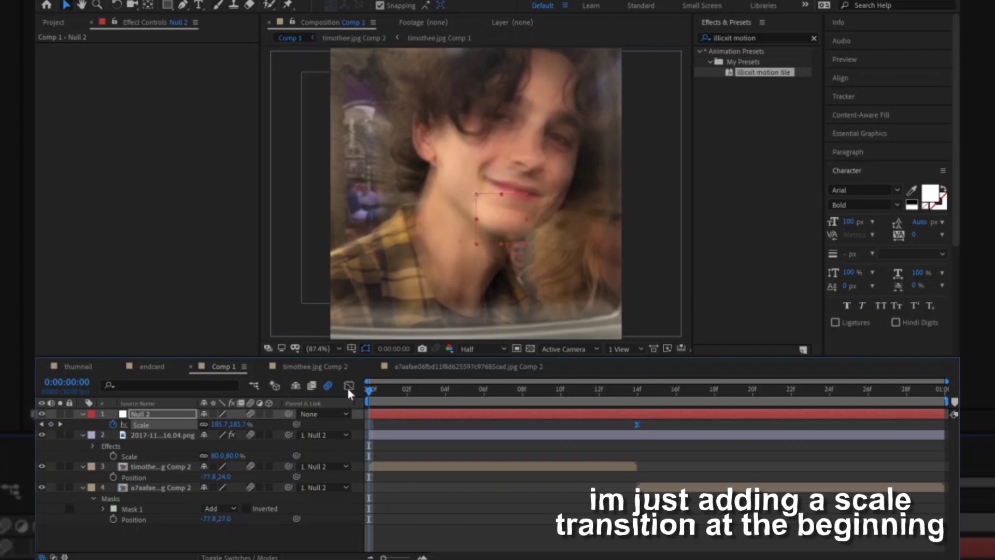
Deselect Null 2 and collapse all layer properties in the Comp 1 timeline during playback
click(388, 522)
key(u)
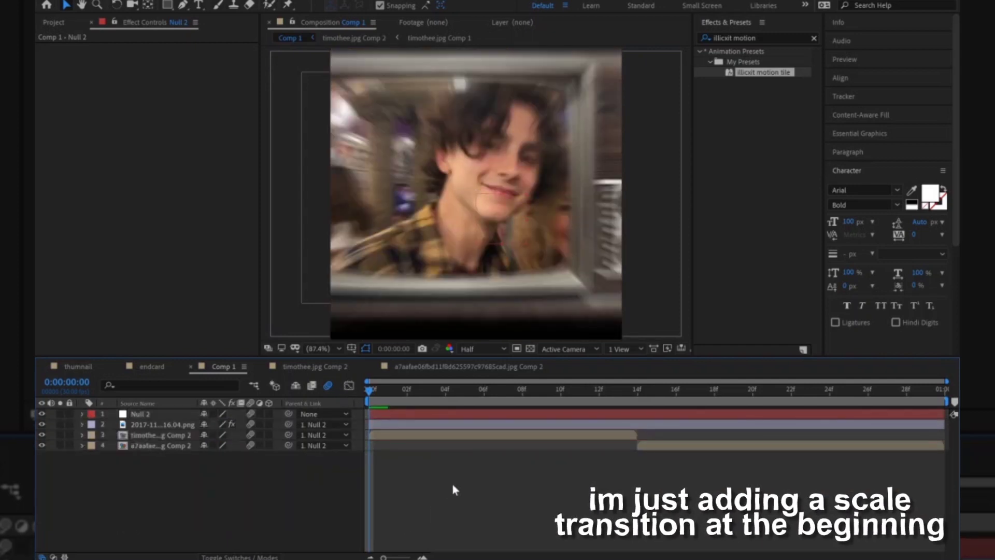